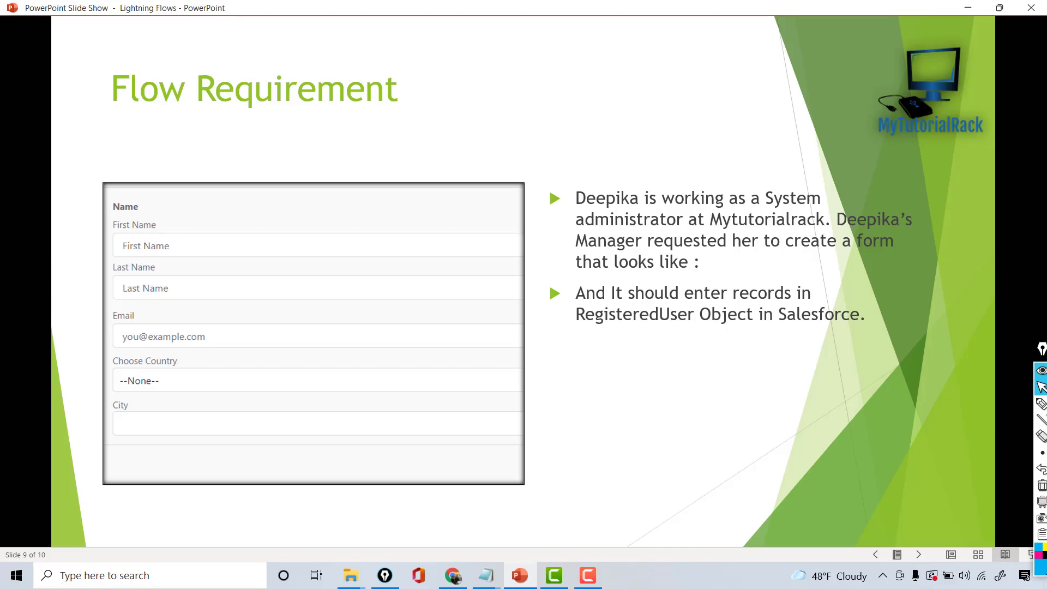
Annotate the form slide with the pen: underline administrator, Mytutorialrack and RegisteredUser, and mark the form's fields.
left_click(1042, 404)
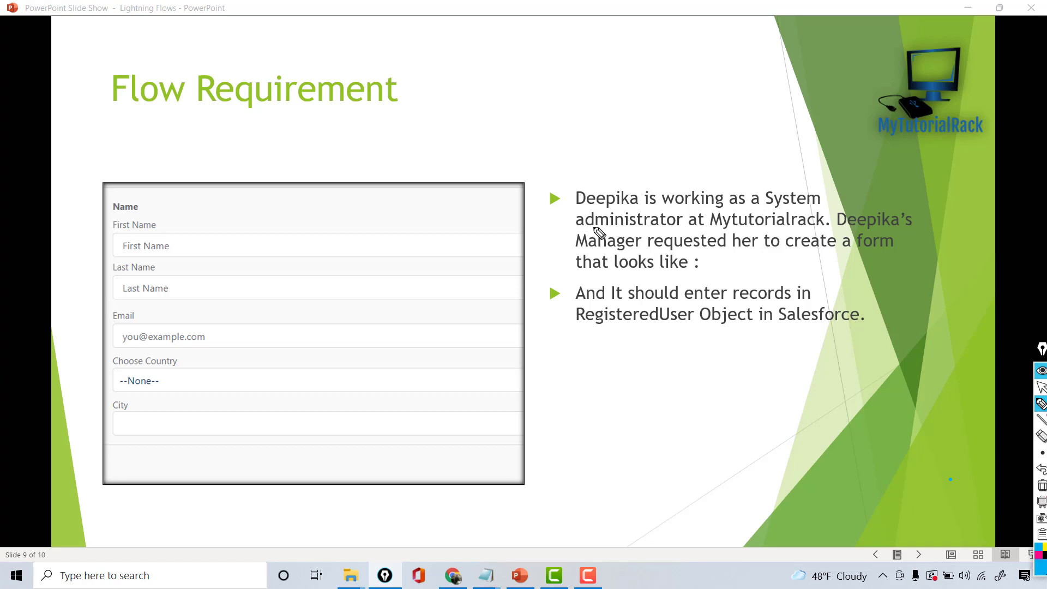
left_click_drag(594, 230, 652, 231)
left_click_drag(733, 229, 790, 235)
left_click_drag(283, 200, 309, 194)
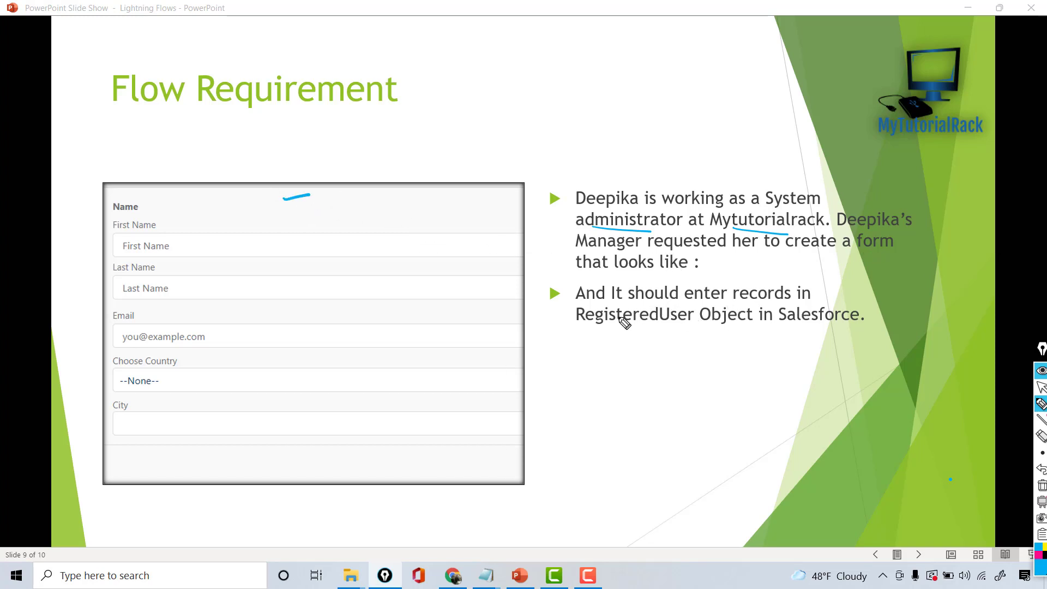
left_click_drag(577, 326, 830, 338)
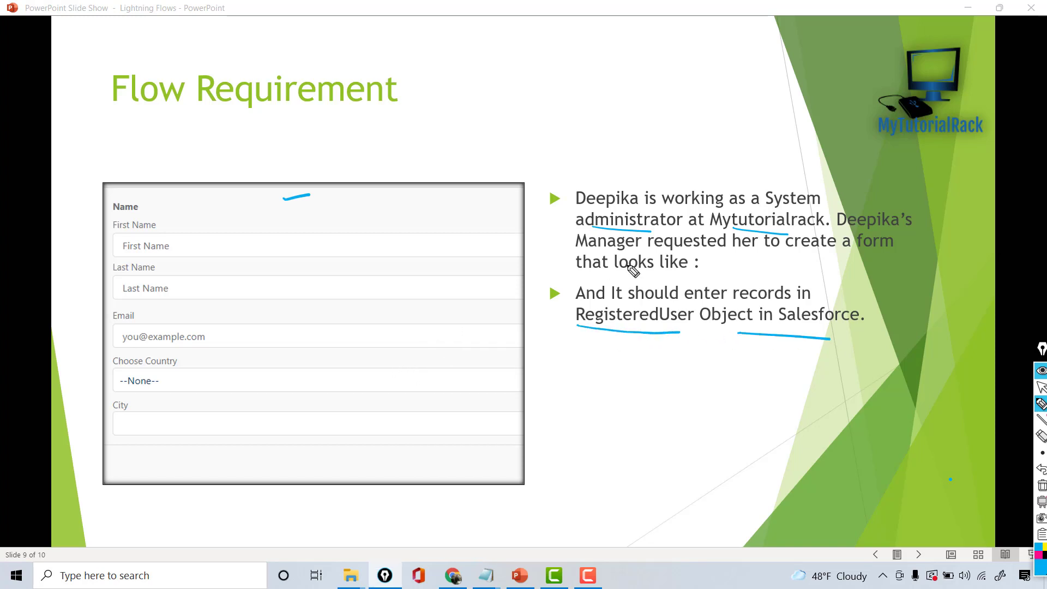
mouse_move(691, 317)
left_mouse_down()
mouse_move(628, 297)
mouse_move(580, 316)
mouse_move(676, 327)
mouse_move(693, 315)
mouse_move(656, 369)
mouse_move(734, 369)
mouse_move(742, 389)
mouse_move(778, 388)
left_mouse_up()
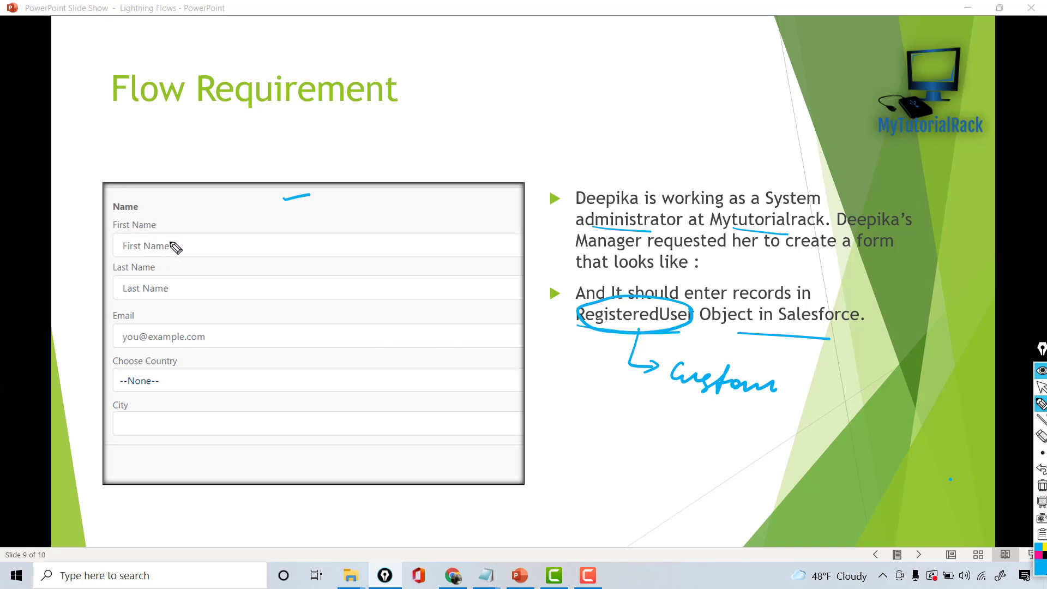
left_click_drag(173, 241, 200, 236)
left_click_drag(160, 288, 186, 283)
left_click_drag(173, 337, 211, 332)
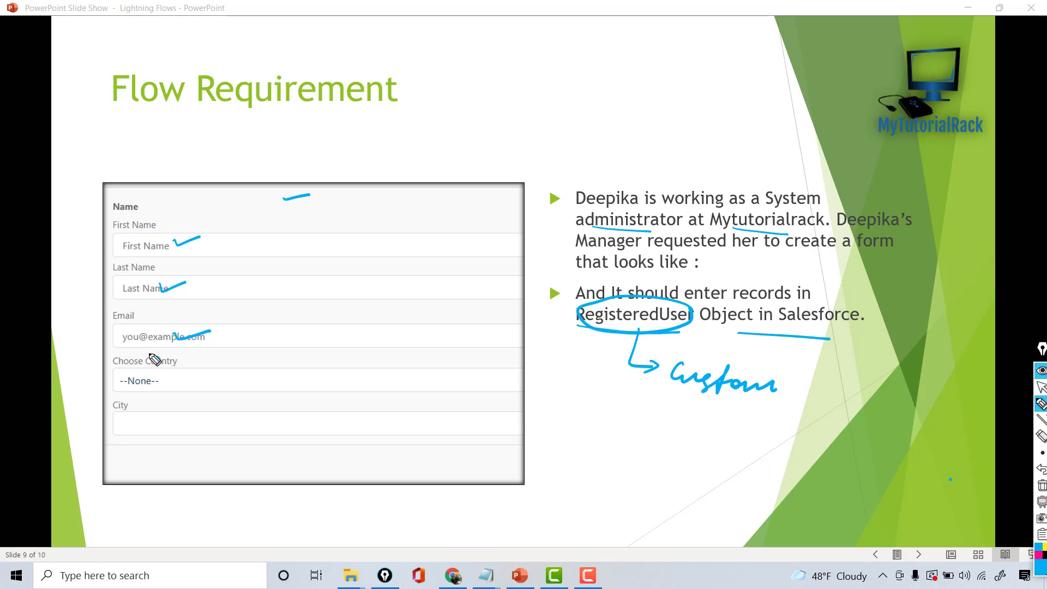
left_click_drag(155, 355, 143, 394)
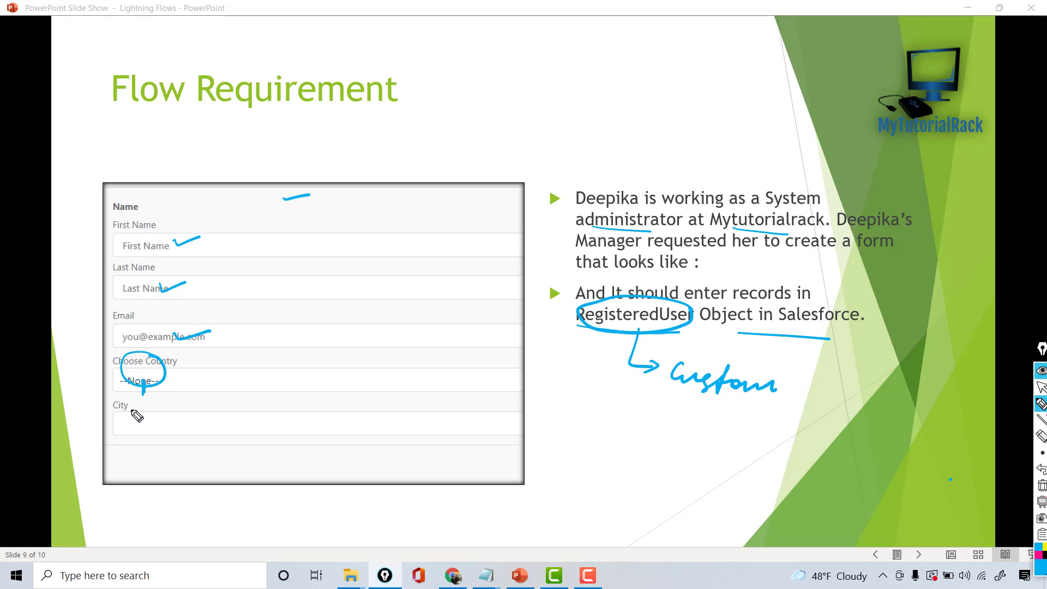
mouse_move(136, 407)
left_mouse_down()
mouse_move(138, 433)
mouse_move(143, 404)
mouse_move(130, 419)
left_mouse_up()
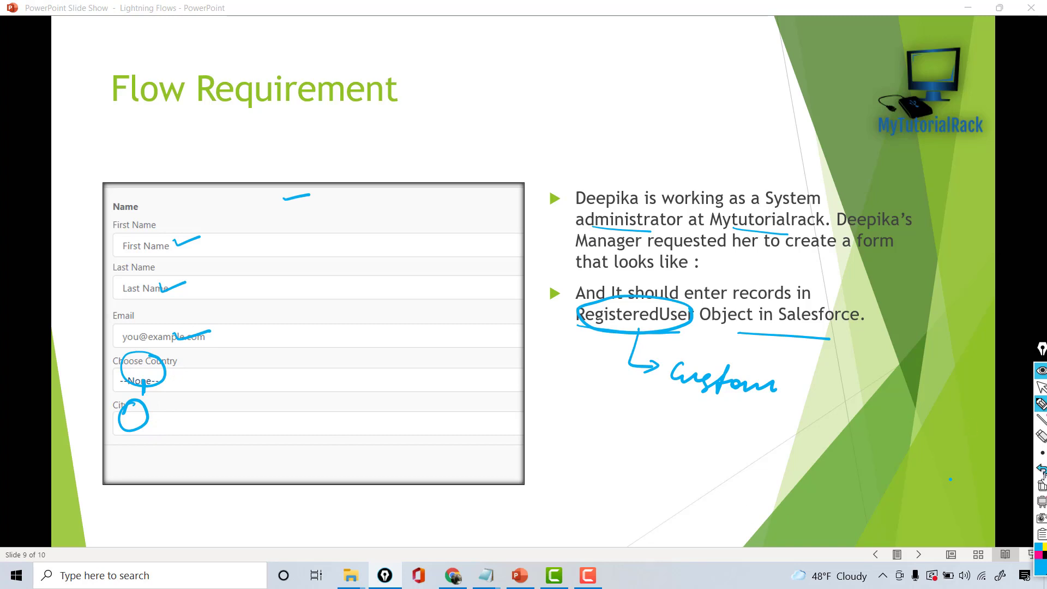
Erase all ink, return to the normal pointer, and advance to the next slide.
left_click(1042, 486)
mouse_move(1042, 419)
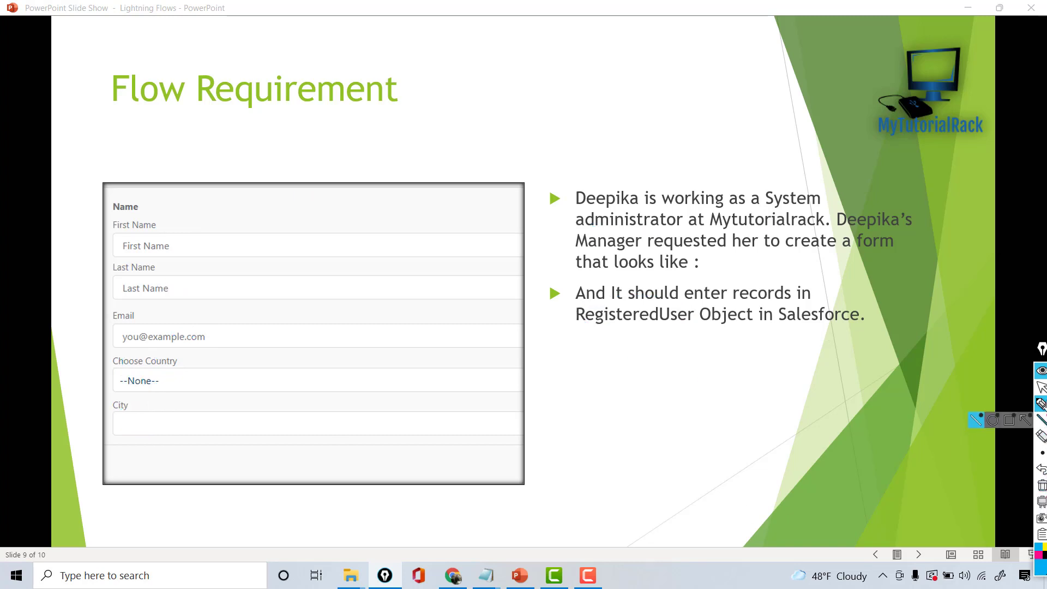
left_click(1042, 389)
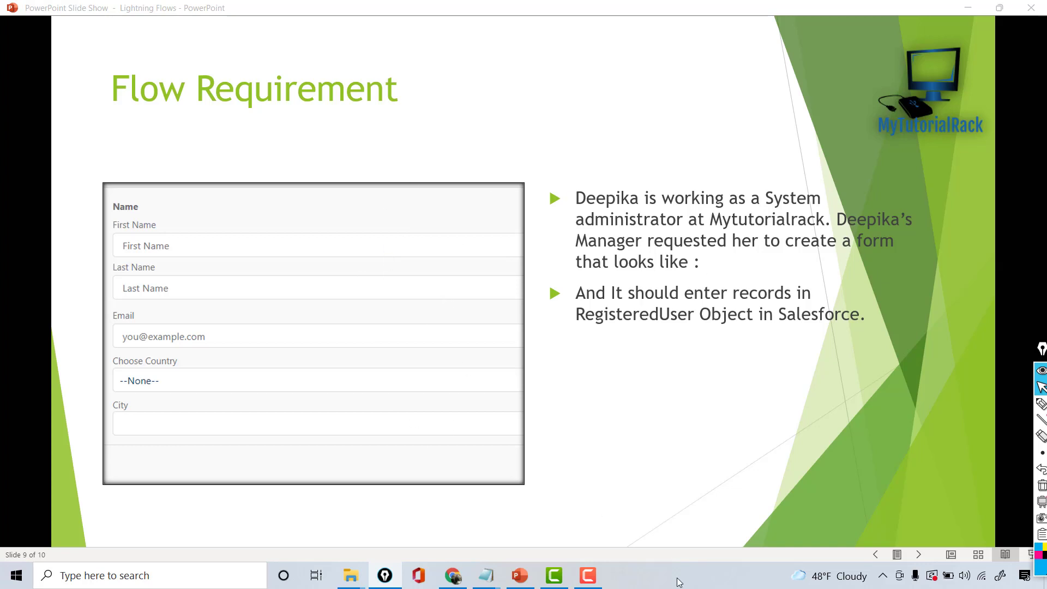
left_click(920, 559)
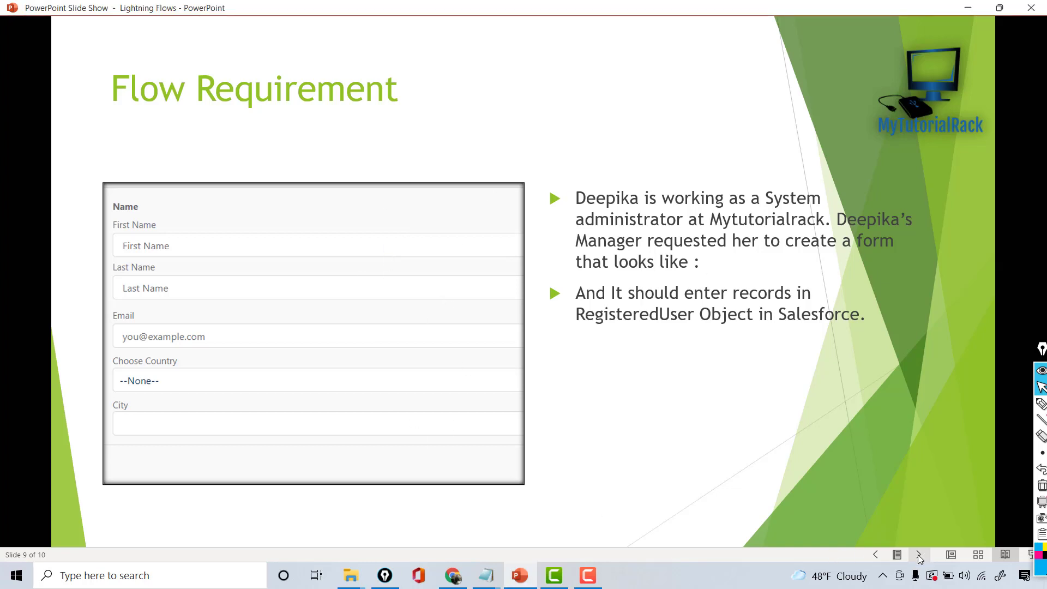
left_click(919, 556)
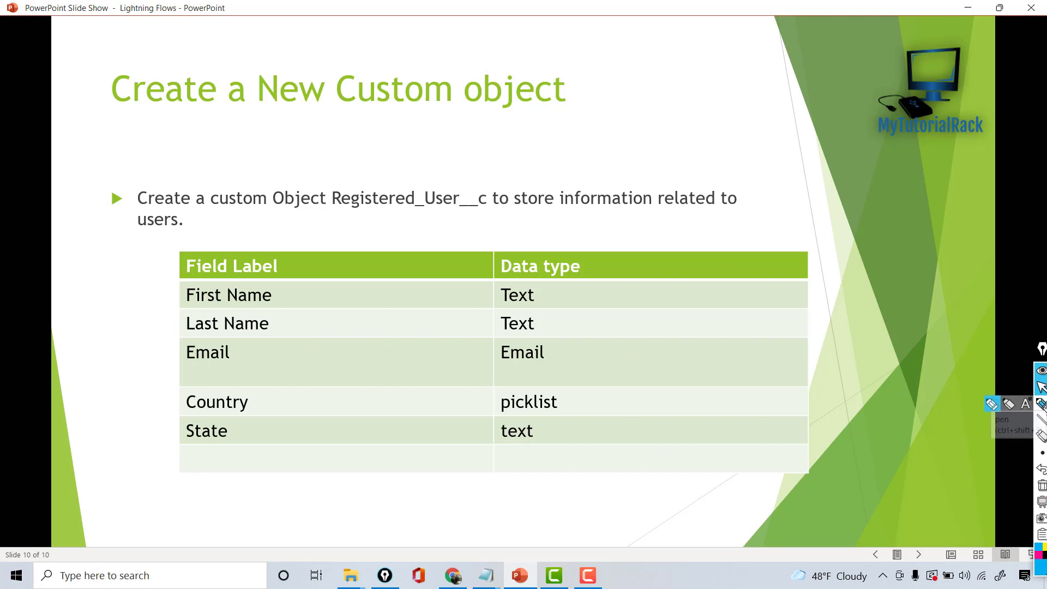
Ink the custom-object slide: underline Registered_User__c, bracket the field labels, and mark Country's picklist type.
left_click(1041, 404)
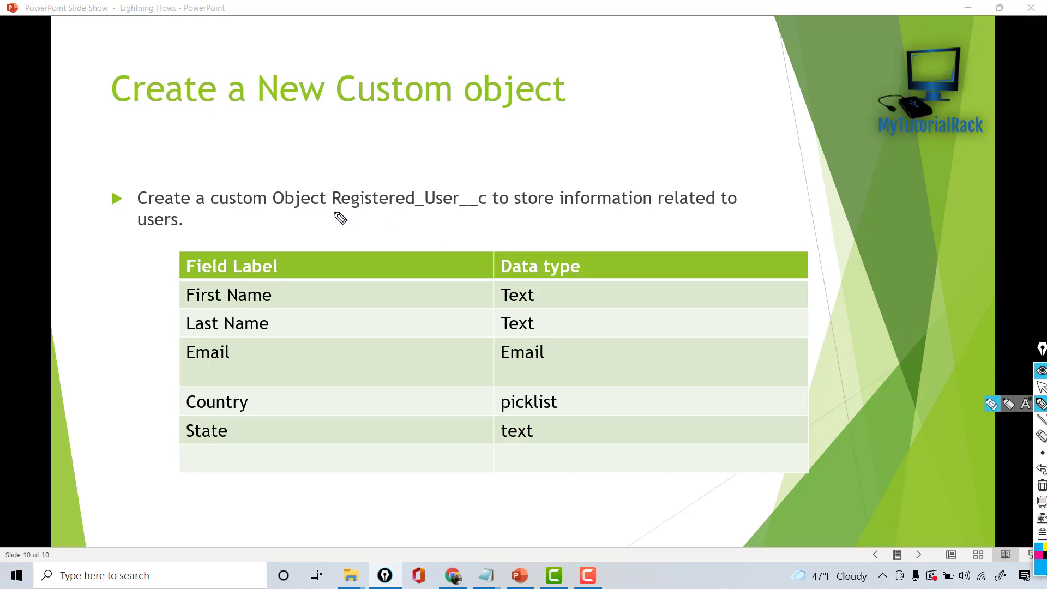
left_click_drag(334, 214, 492, 221)
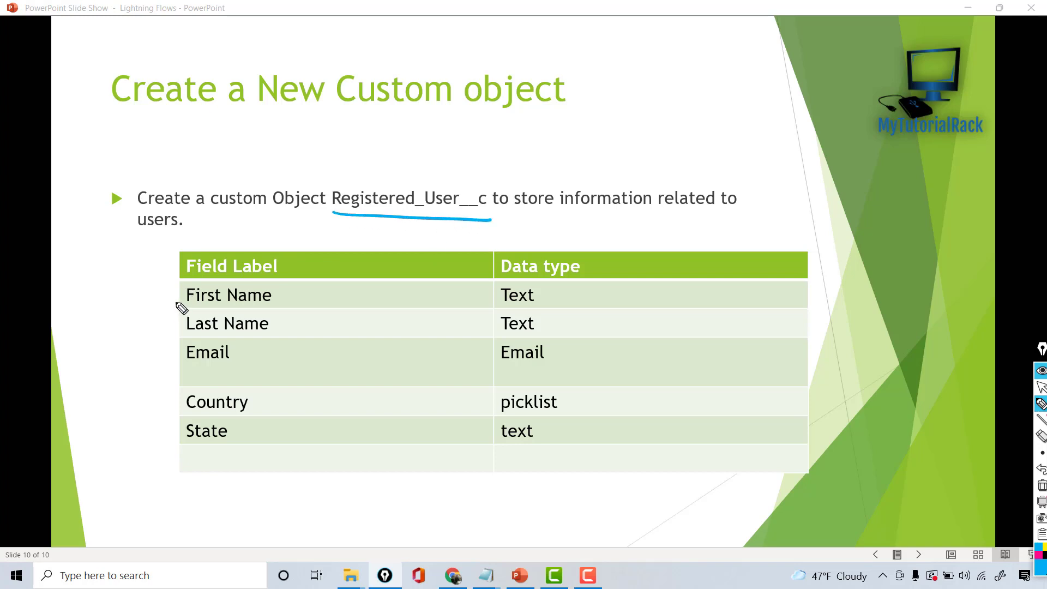
mouse_move(167, 282)
left_mouse_down()
mouse_move(116, 407)
mouse_move(204, 468)
mouse_move(231, 459)
mouse_move(249, 481)
mouse_move(259, 475)
left_mouse_up()
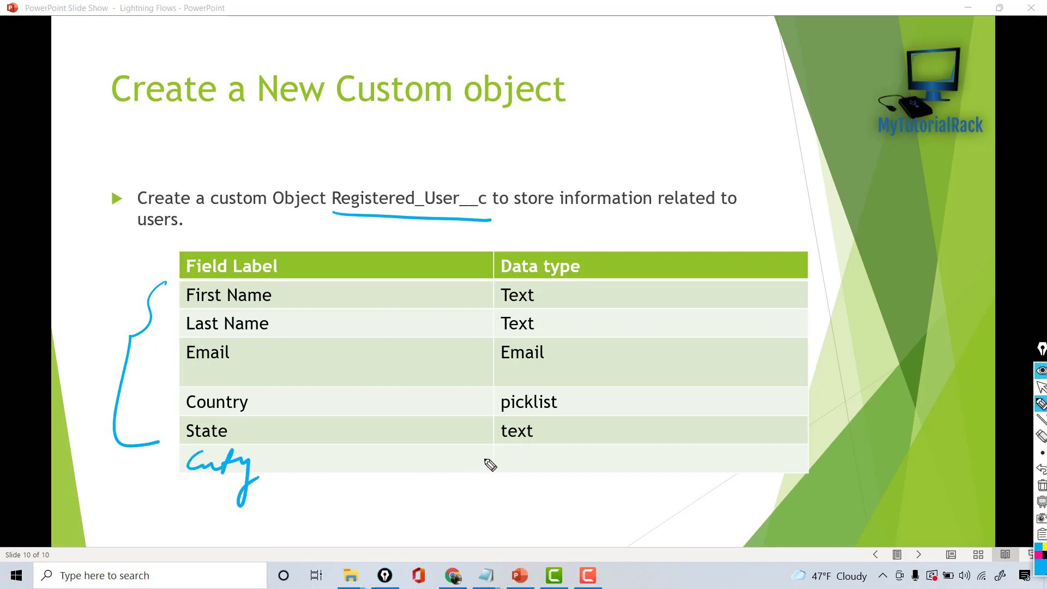
mouse_move(507, 451)
left_mouse_down()
mouse_move(503, 472)
mouse_move(548, 463)
mouse_move(542, 450)
left_mouse_up()
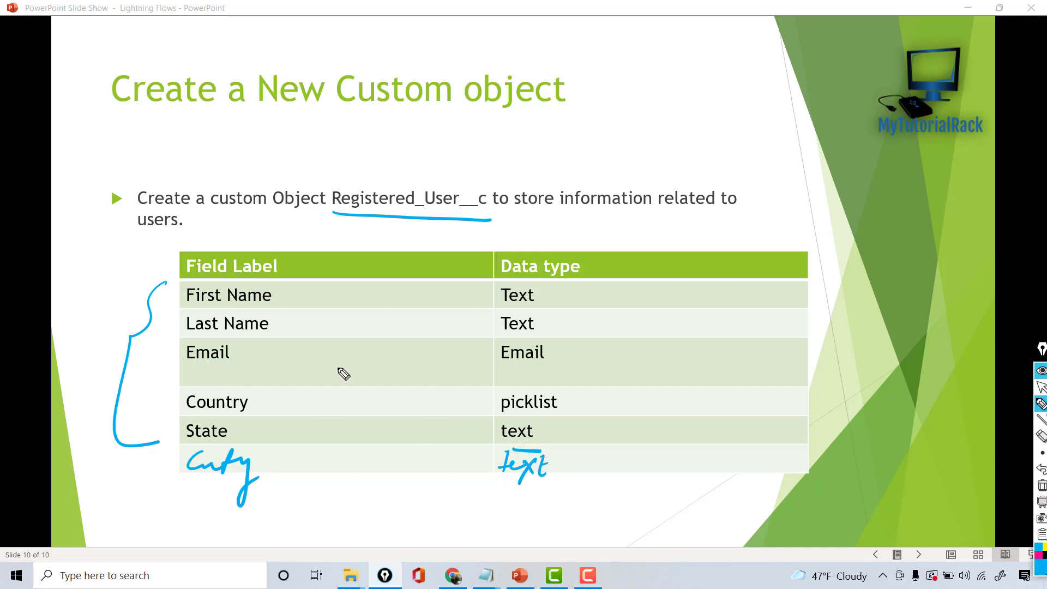
mouse_move(257, 388)
left_mouse_down()
mouse_move(194, 415)
mouse_move(254, 399)
left_mouse_up()
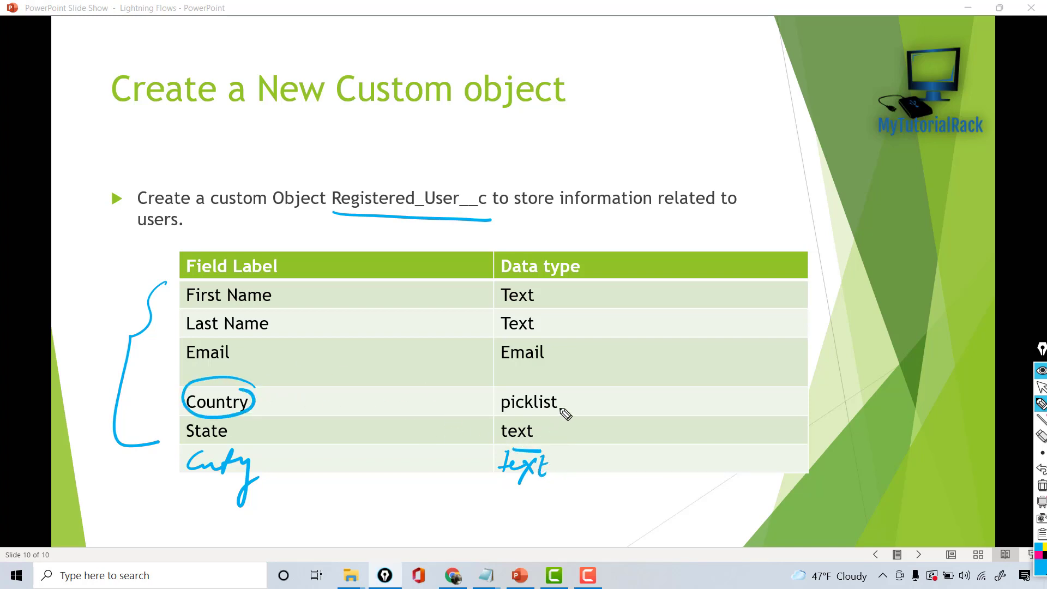
left_click_drag(563, 407, 614, 404)
Clear the slide's ink and go to Salesforce's Object Manager in Chrome.
left_click(1041, 485)
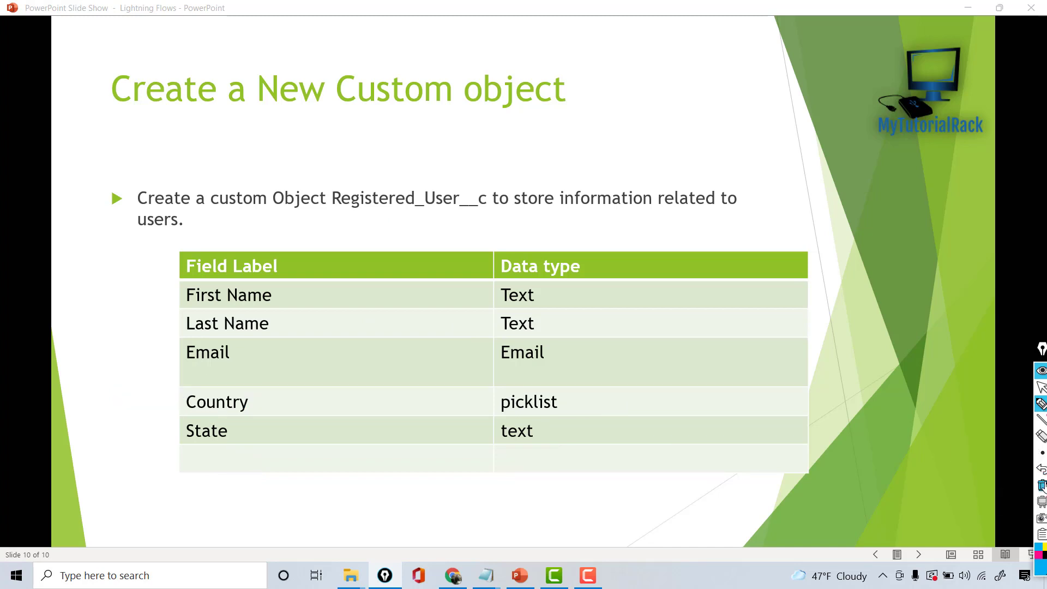
left_click(1043, 391)
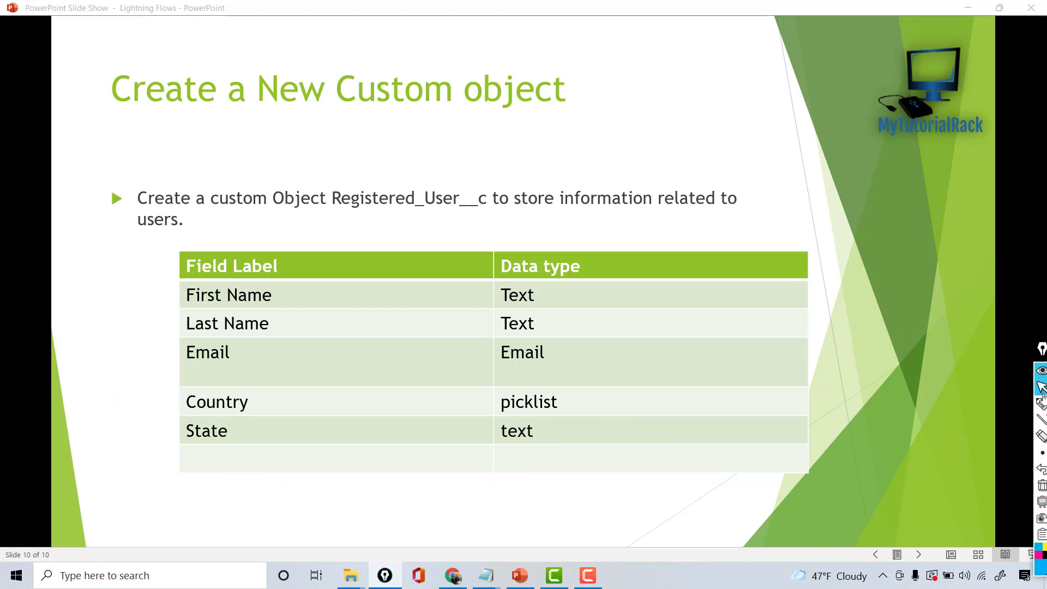
left_click(457, 577)
left_click(190, 118)
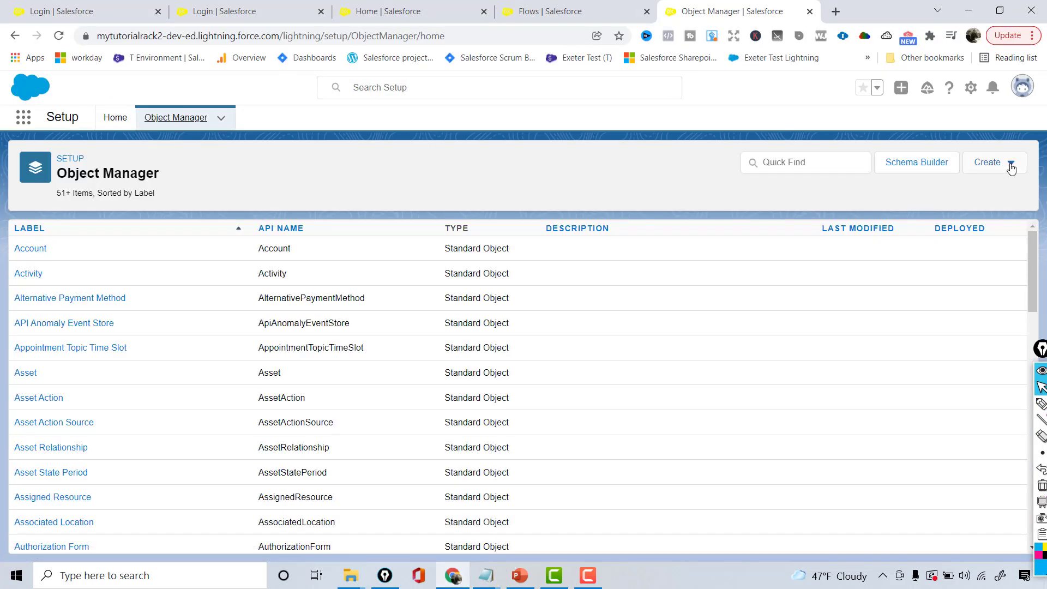
Start a new custom object with Label 'Registered User' and Object Name Registered_User.
left_click(1010, 165)
left_click(950, 199)
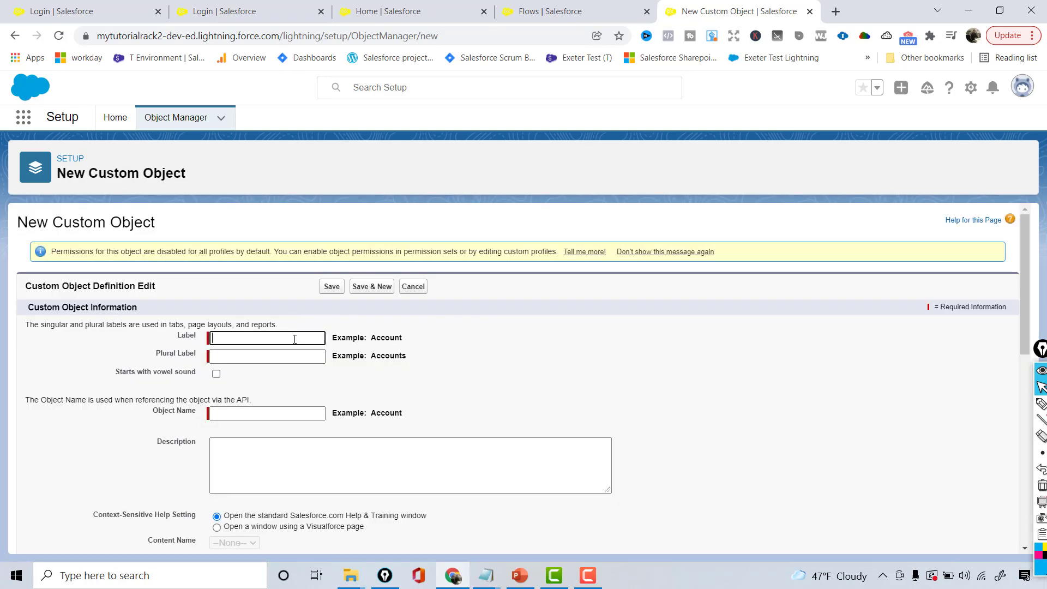
left_click(295, 338)
type("Registered Users")
key("Tab")
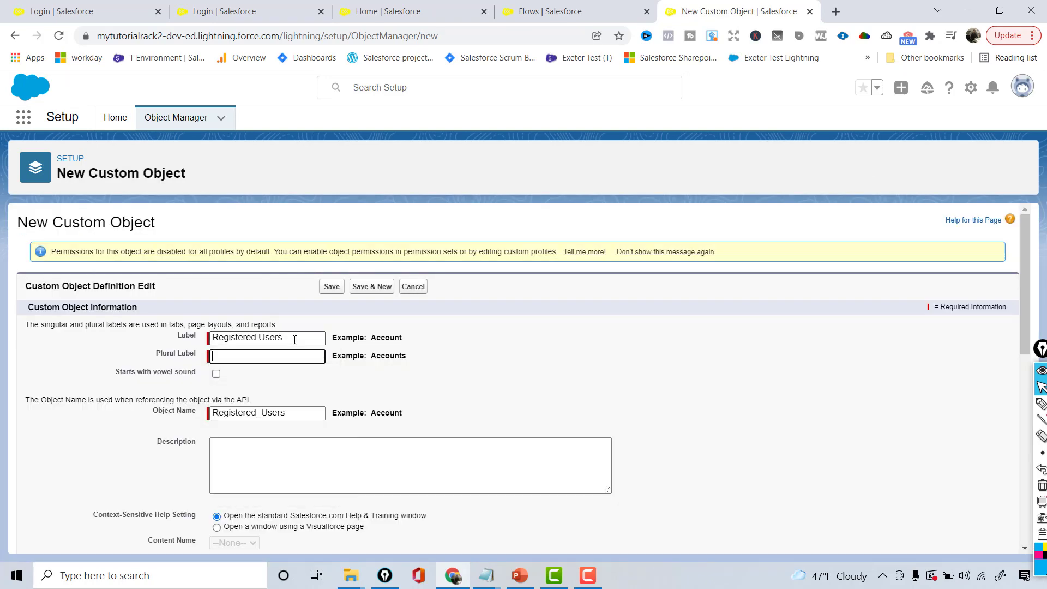
triple_click(287, 335)
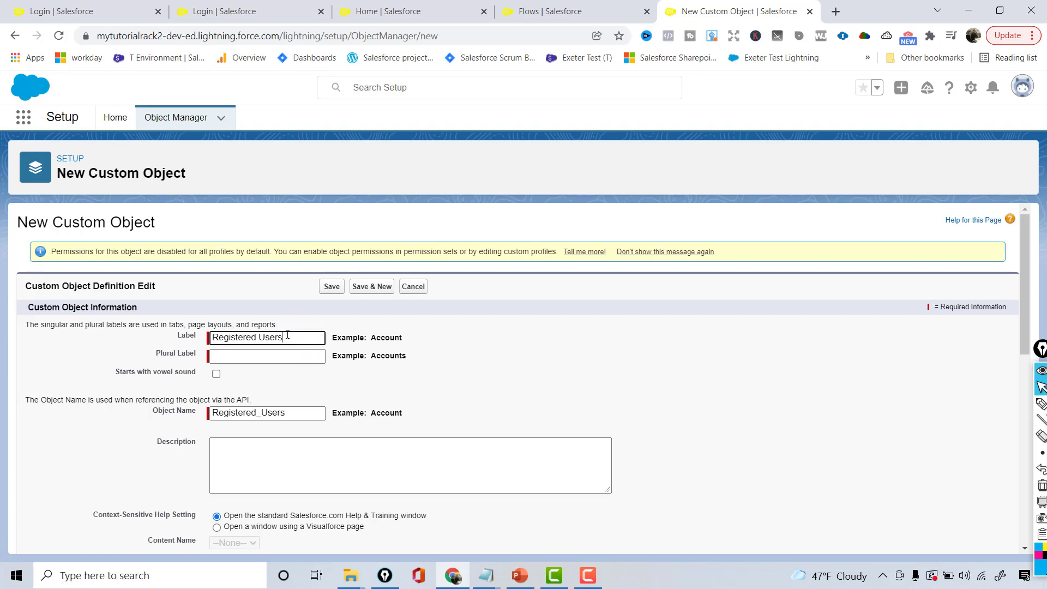
left_click(287, 336)
left_click(295, 412)
key("BackSpace")
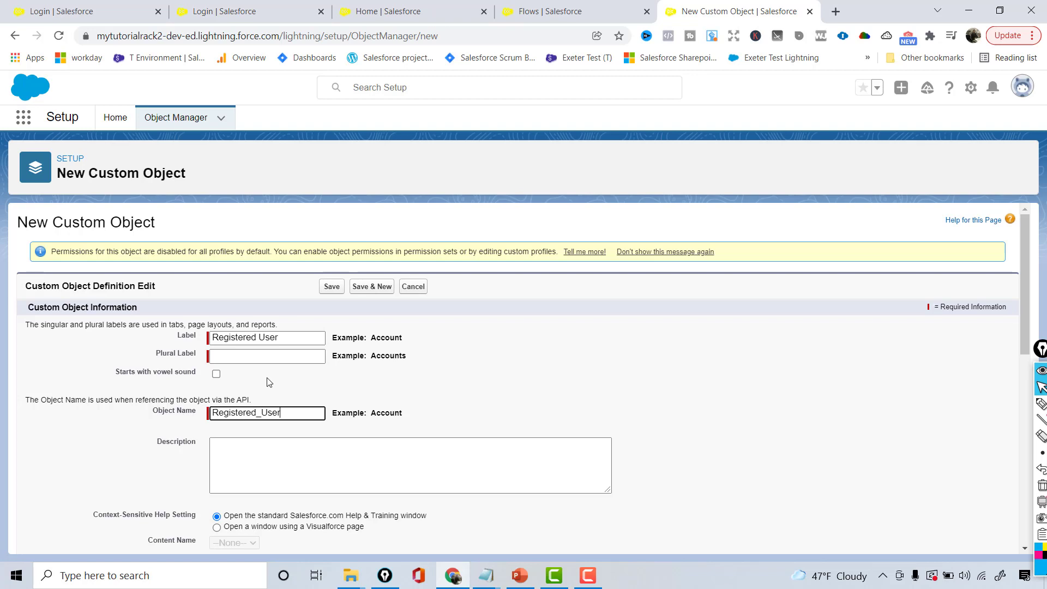
Set the Plural Label to 'Registered Users' by pasting the label and adding an s.
left_click(267, 357)
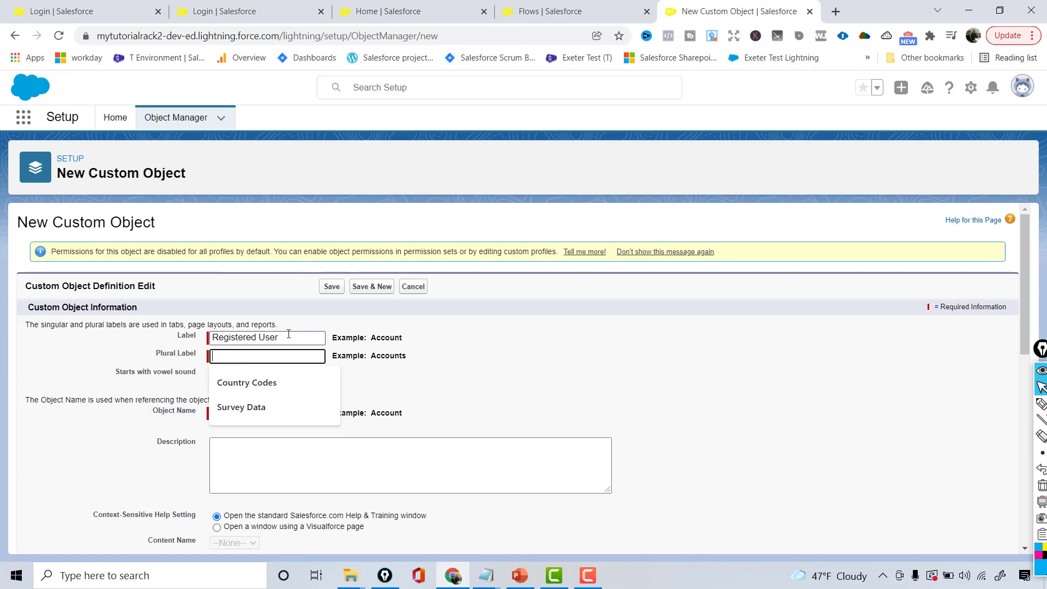
left_click(186, 337)
key("ctrl+c")
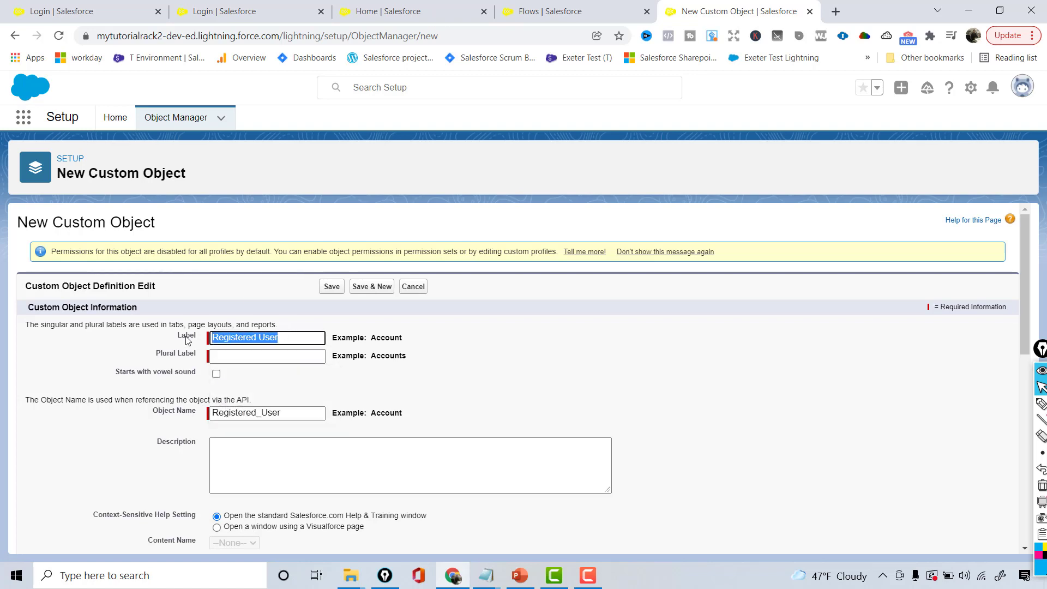
left_click(249, 357)
key("ctrl+v")
type("s")
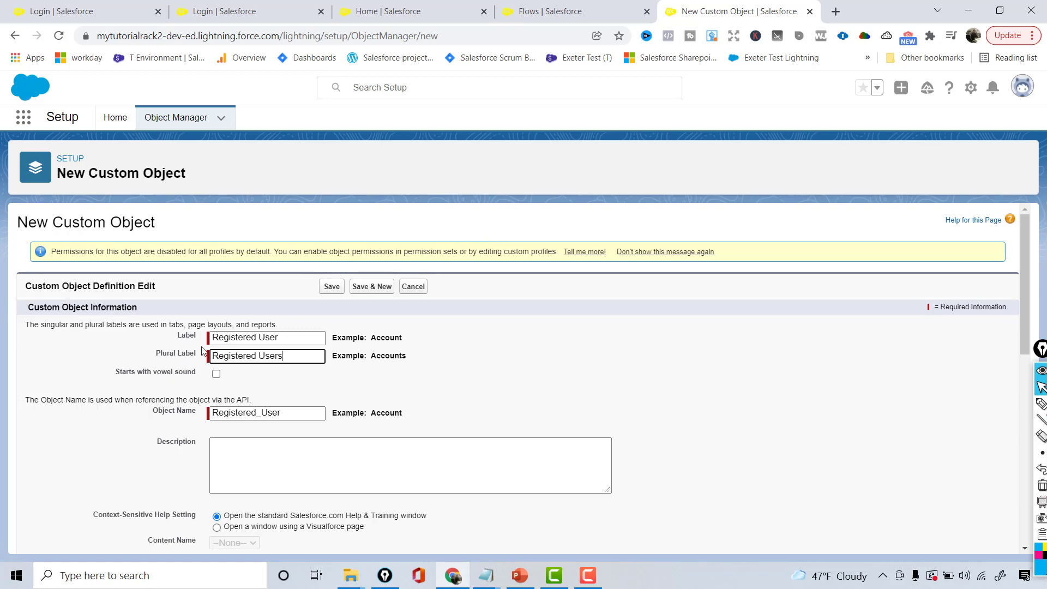
left_click_drag(1023, 258, 1008, 363)
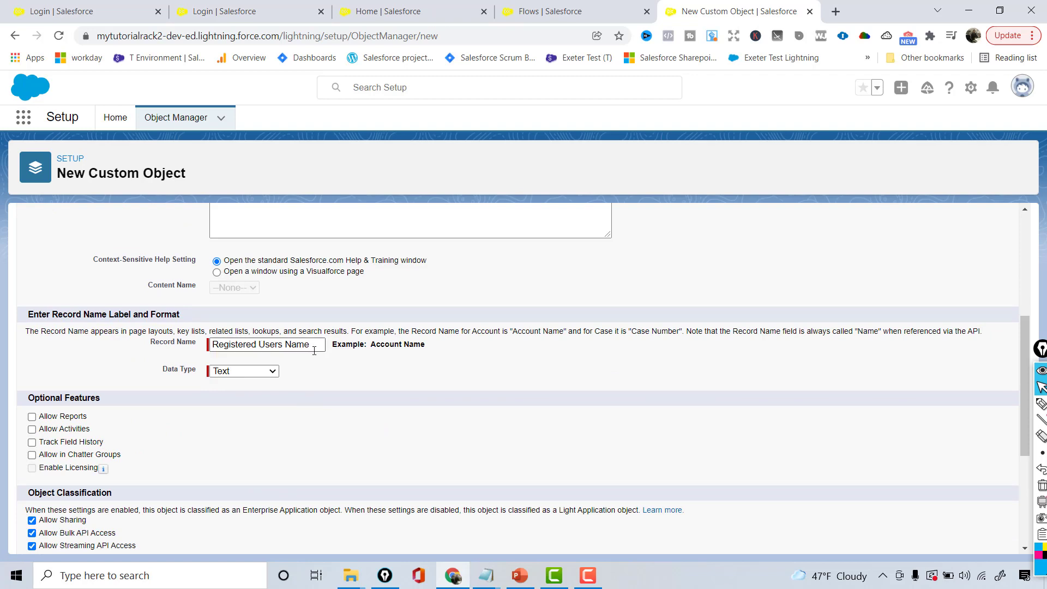
Make the Record Name an Auto Number with display format U-{000}, starting at 1.
double_click(290, 347)
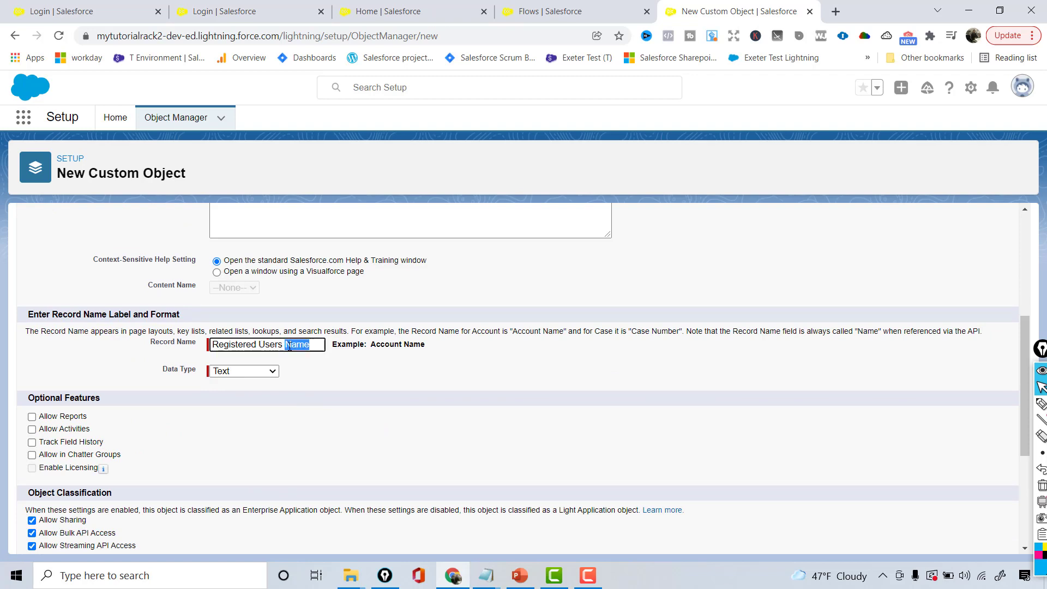
key("BackSpace")
left_click(260, 369)
left_click(242, 395)
left_click(233, 393)
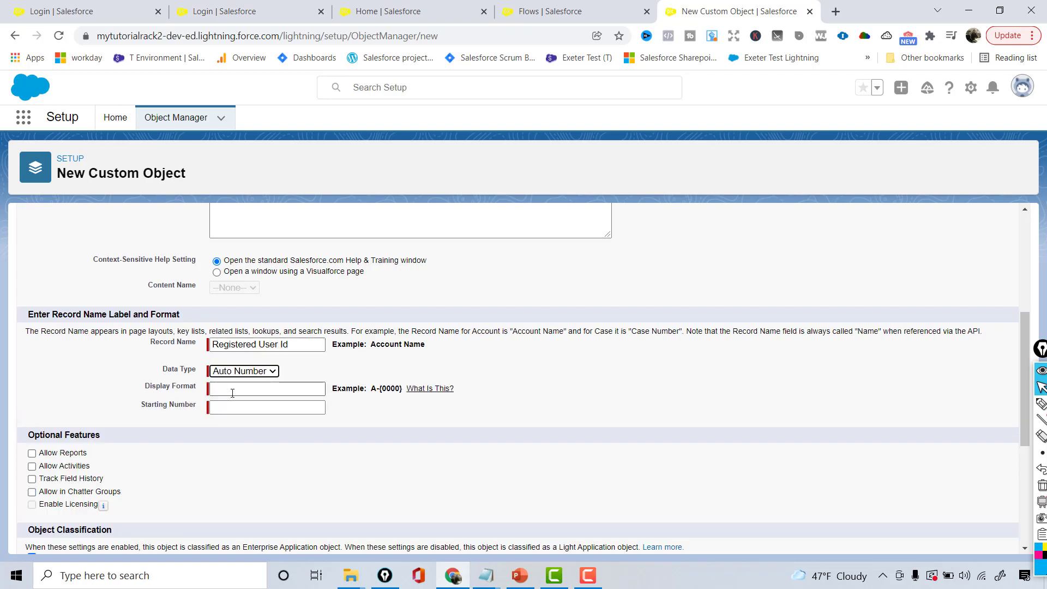
type("Use")
key("Tab")
type("1")
Enable Allow Reports and the other optional features, then save the Registered User object.
left_click(32, 454)
scroll(1020, 451, "down", 5)
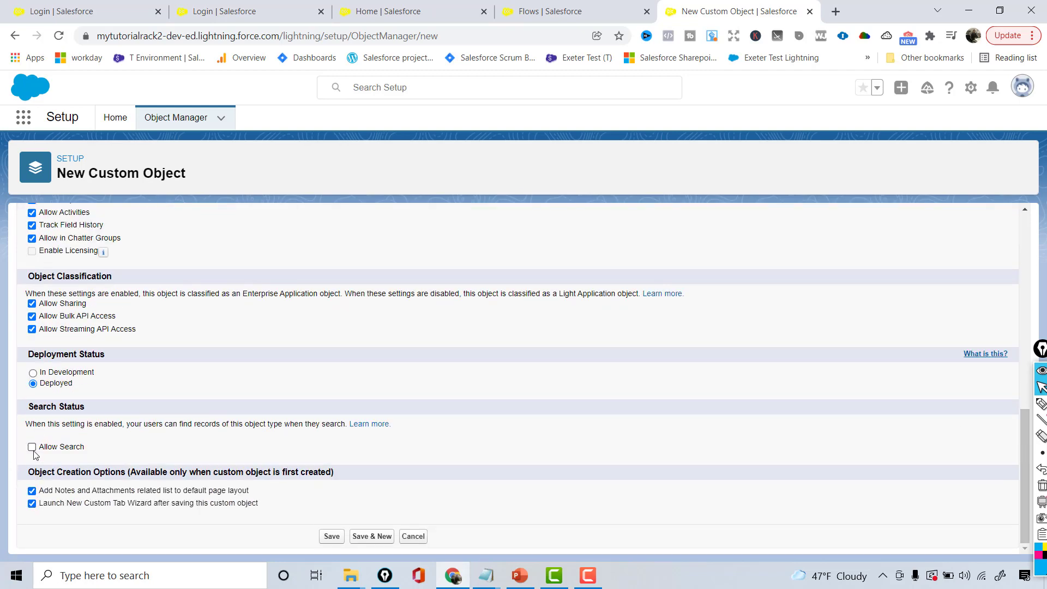
left_click(332, 537)
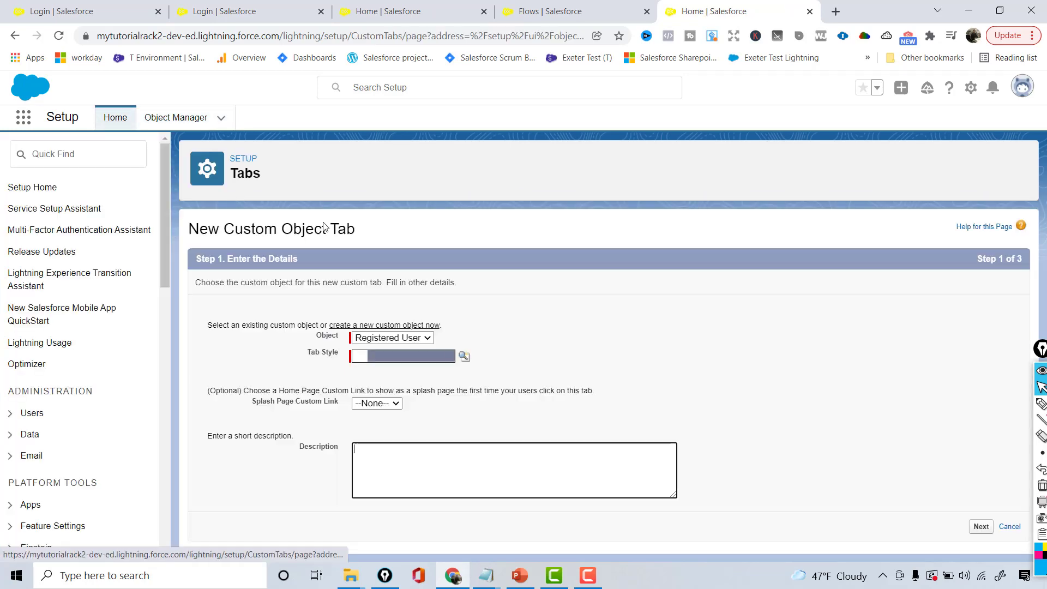
Give the Registered User tab the People style, keep default profiles and apps, and save it.
left_click(462, 357)
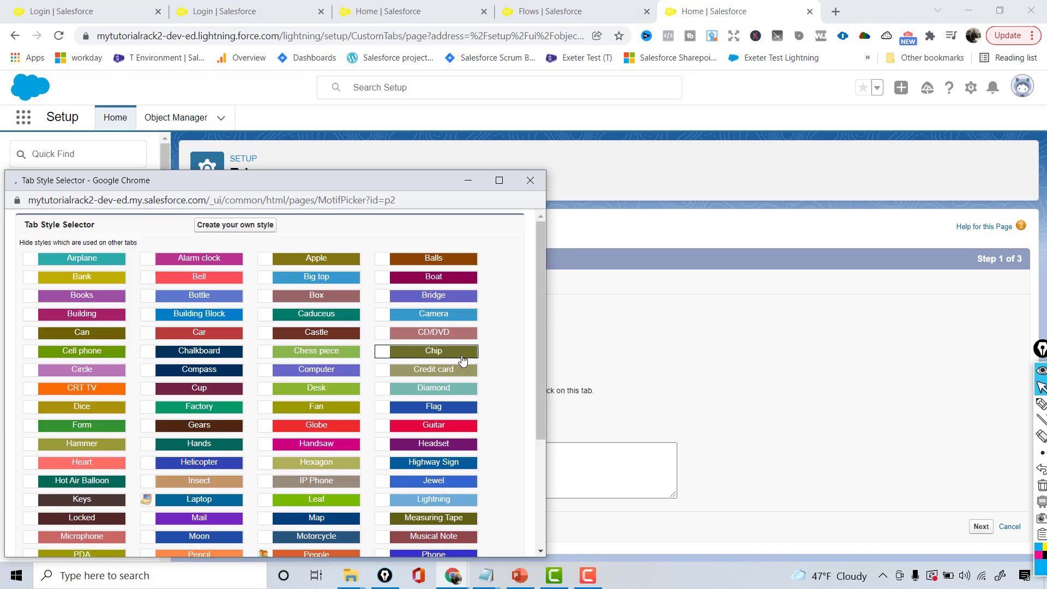
key("ctrl+f")
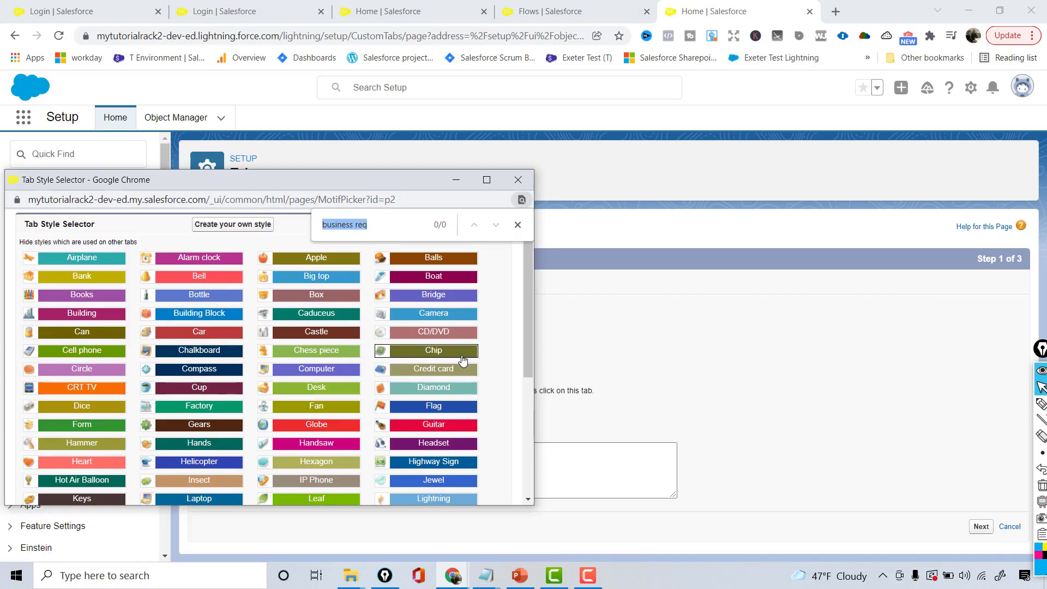
type("people")
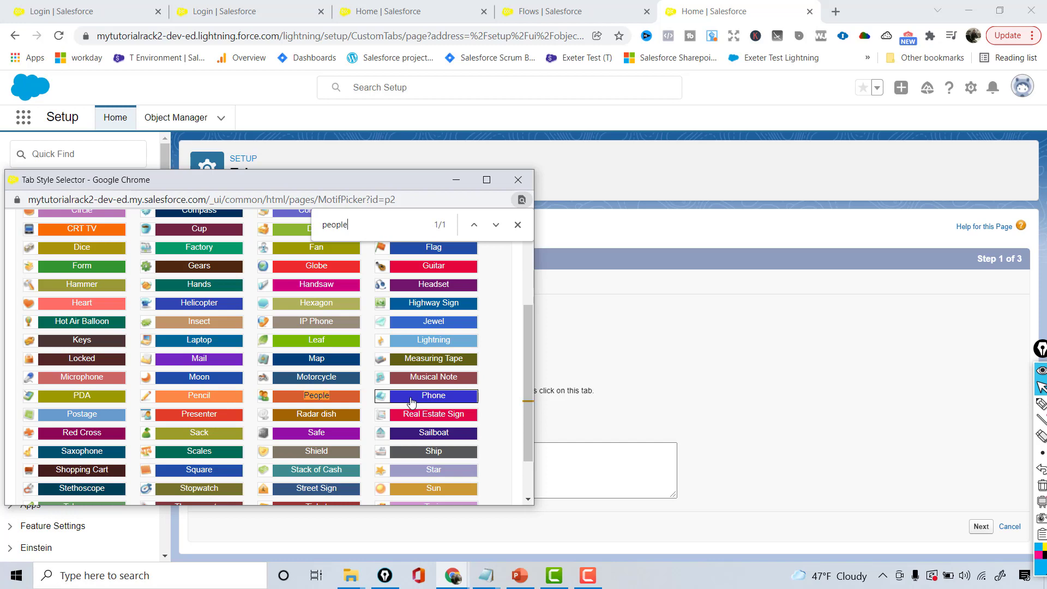
left_click(305, 398)
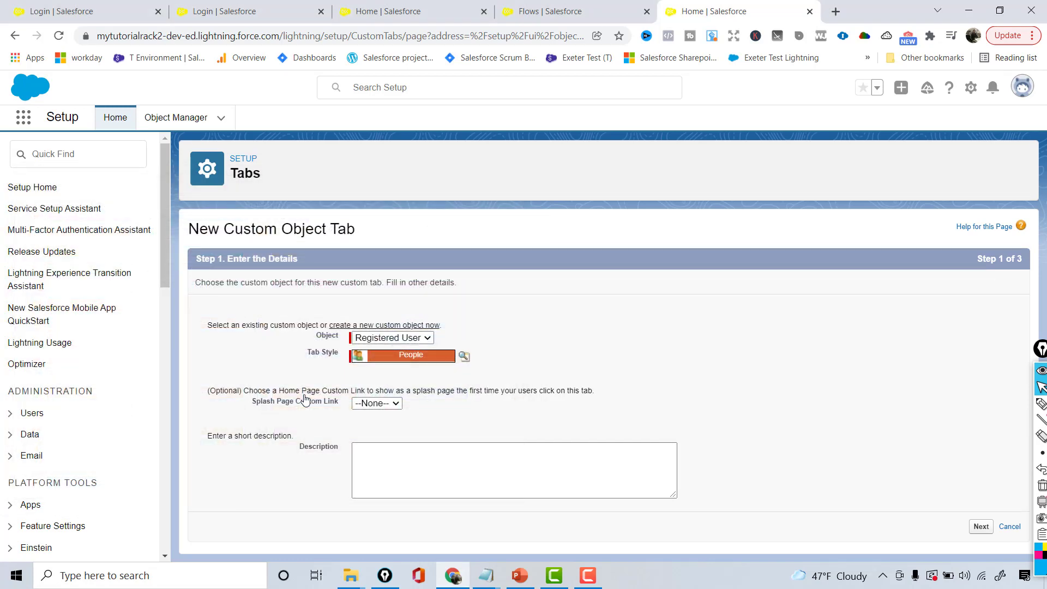
left_click(981, 527)
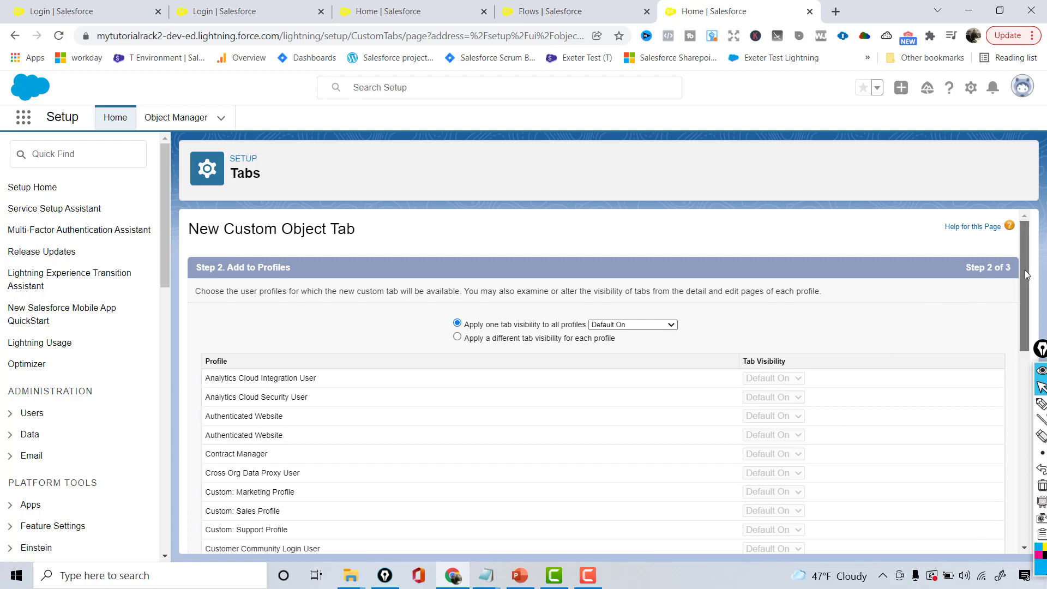
left_click_drag(1026, 275, 1026, 467)
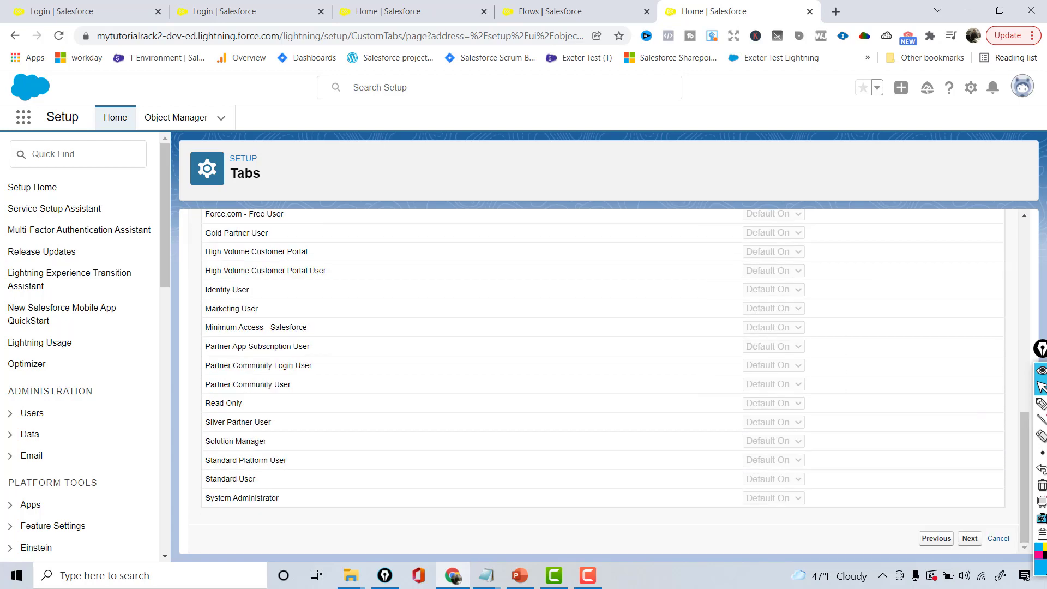
left_click(971, 538)
left_click_drag(1024, 257, 1042, 421)
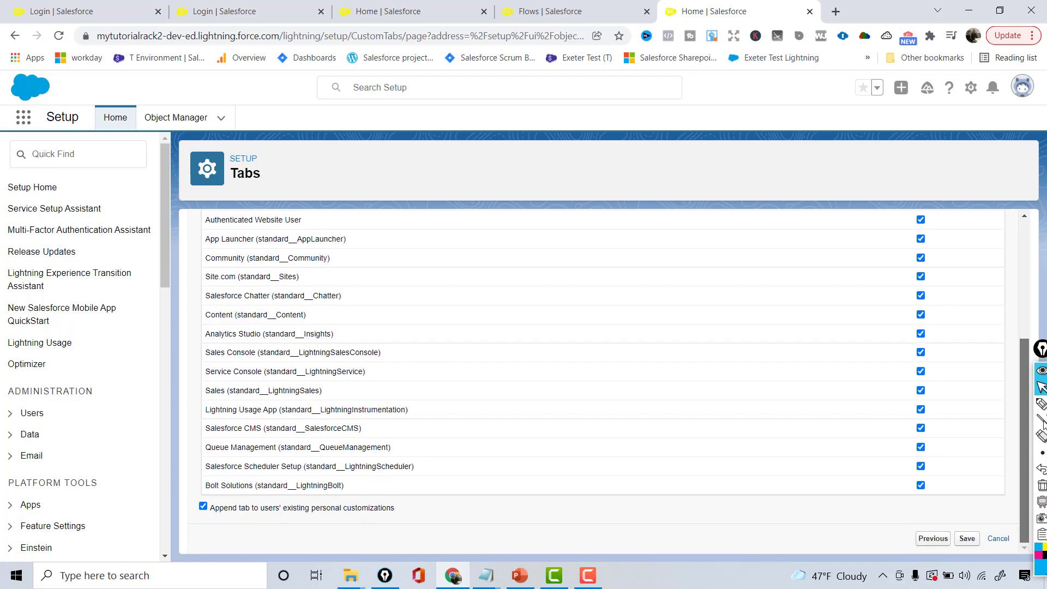
left_click(1042, 420)
left_click(969, 540)
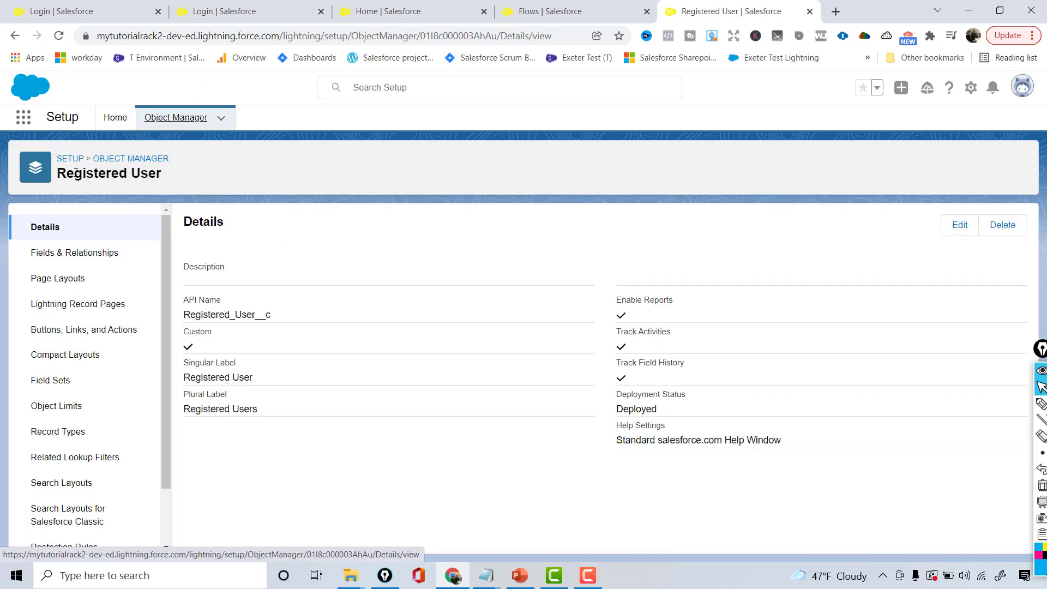
Start a new Text-type custom field under Registered User's Fields & Relationships.
left_click(66, 254)
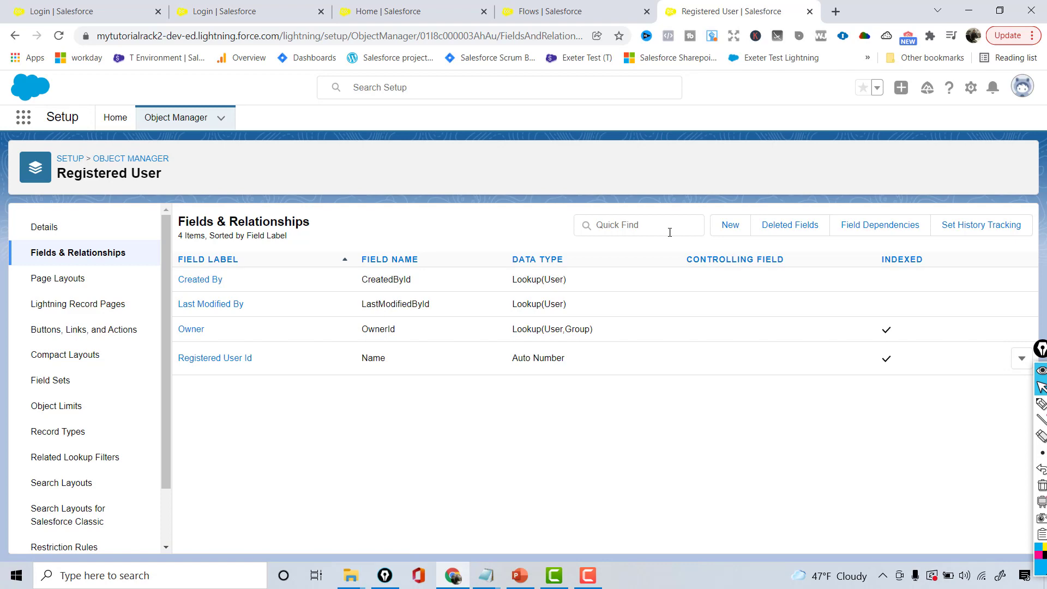
left_click(729, 226)
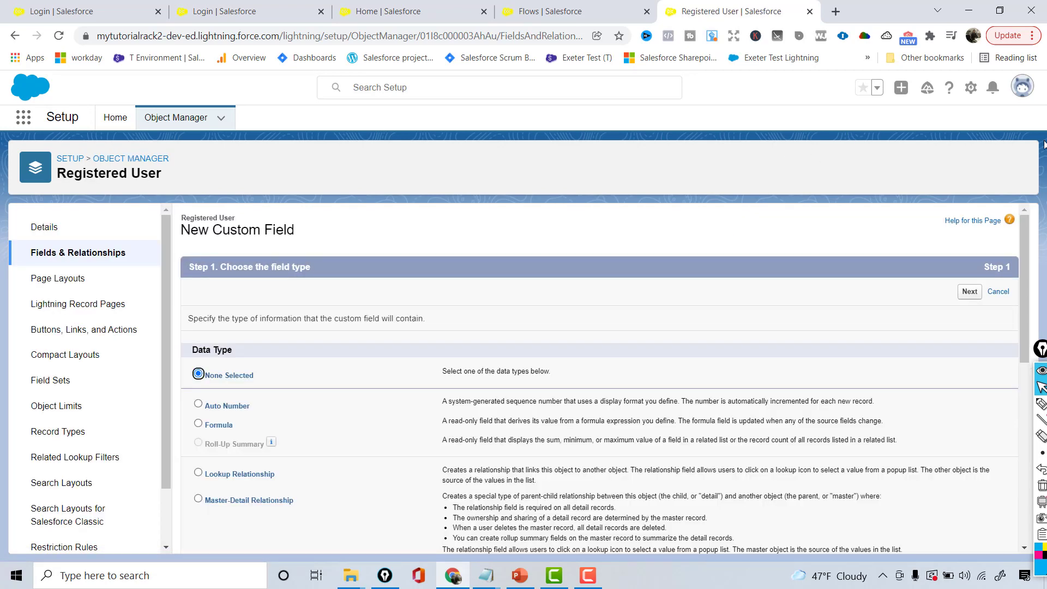
left_click_drag(1029, 233, 1031, 369)
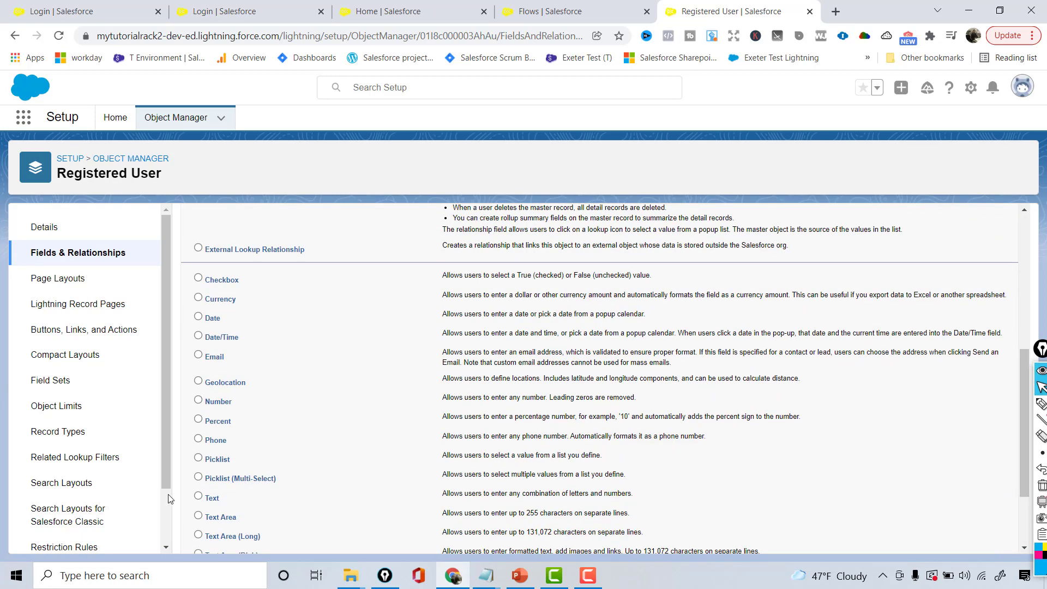
left_click(199, 497)
left_click_drag(1027, 382, 1027, 248)
left_click(975, 246)
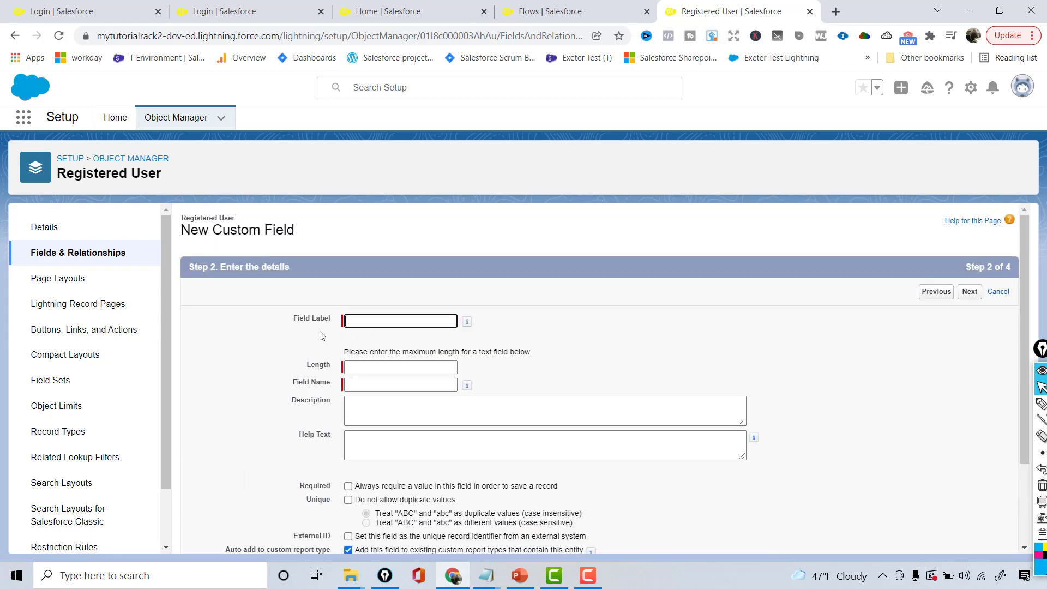
Label the field 'First Name' with length 50, keep default security and layout, and Save & New.
left_click(369, 324)
type("First Name")
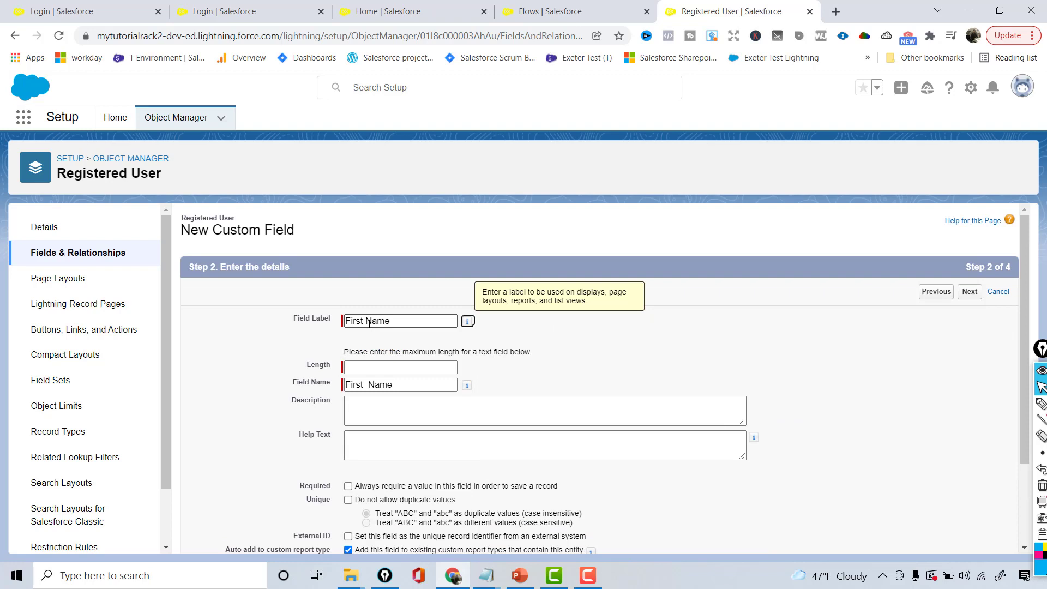
left_click(367, 366)
type("50")
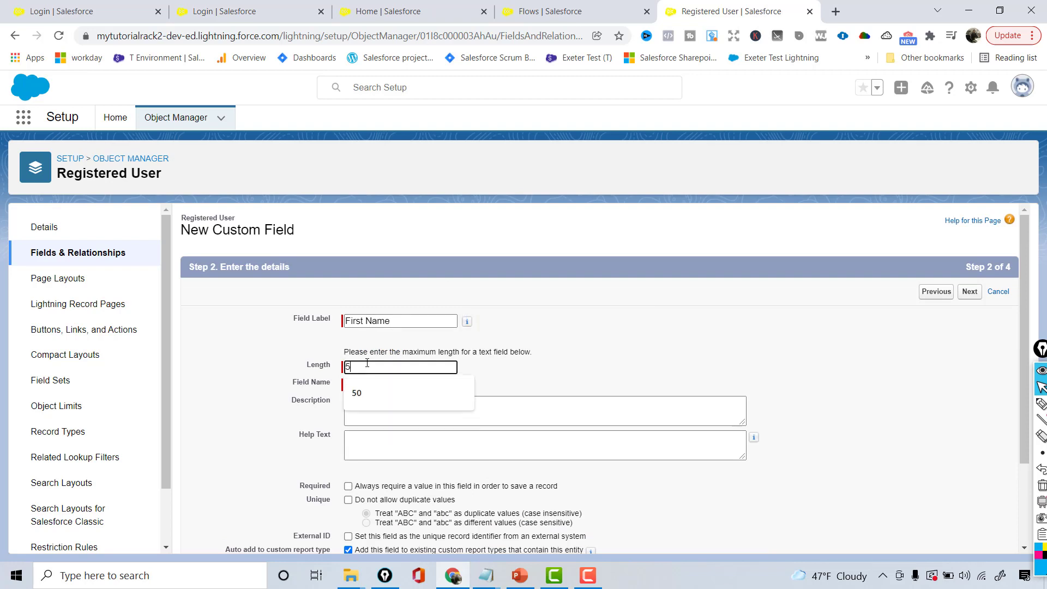
left_click(974, 295)
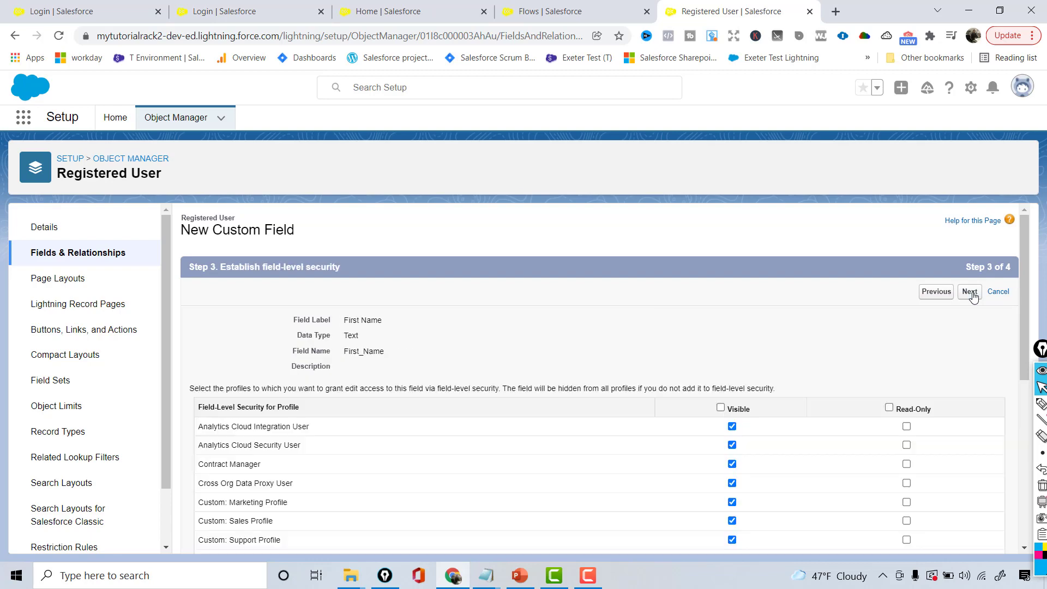
scroll(795, 398, "down", 10)
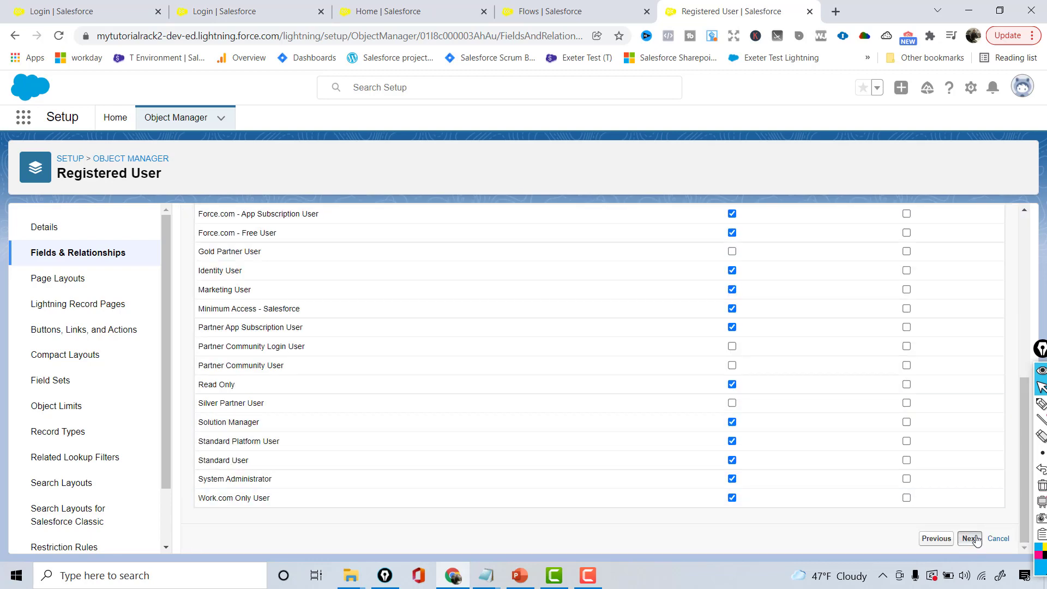
left_click(971, 539)
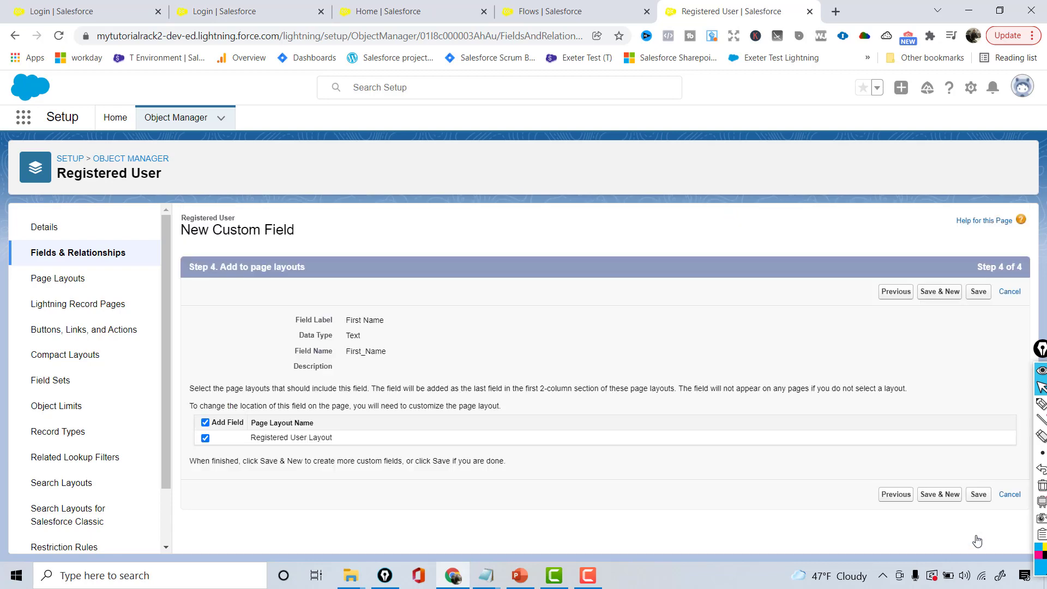
left_click(943, 499)
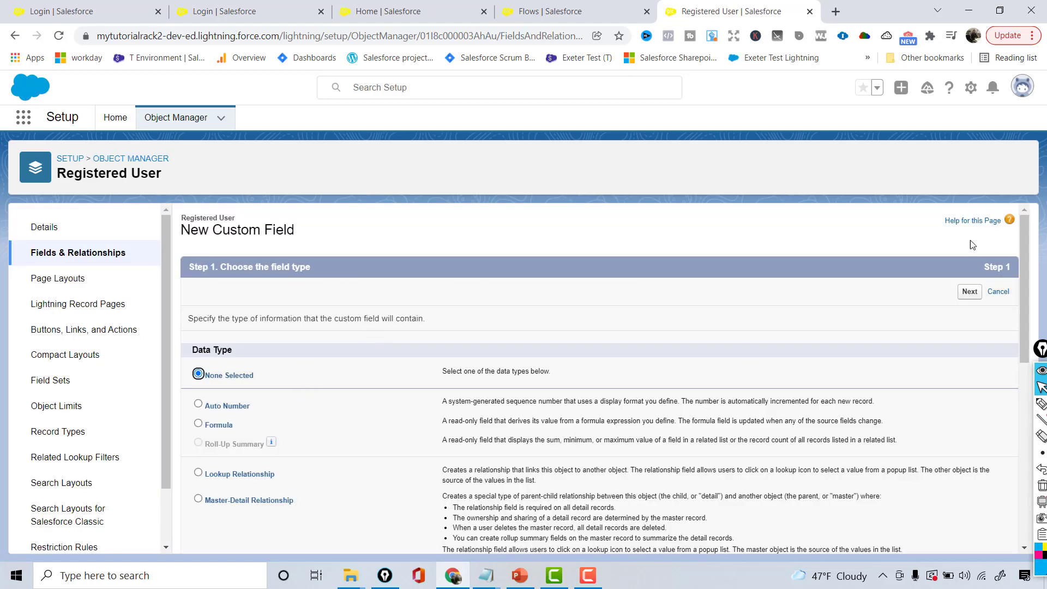
Create a 'Last Name' Text field of length 50 with default security and layout, then Save & New.
mouse_move(1026, 289)
left_mouse_down()
mouse_move(1025, 418)
mouse_move(1038, 423)
left_mouse_up()
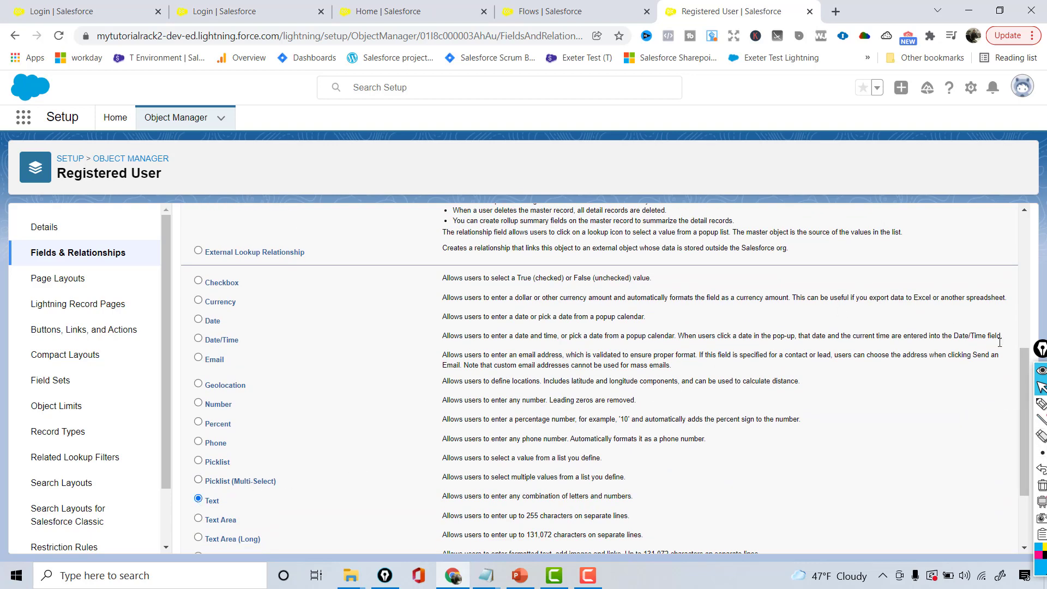
key("Return")
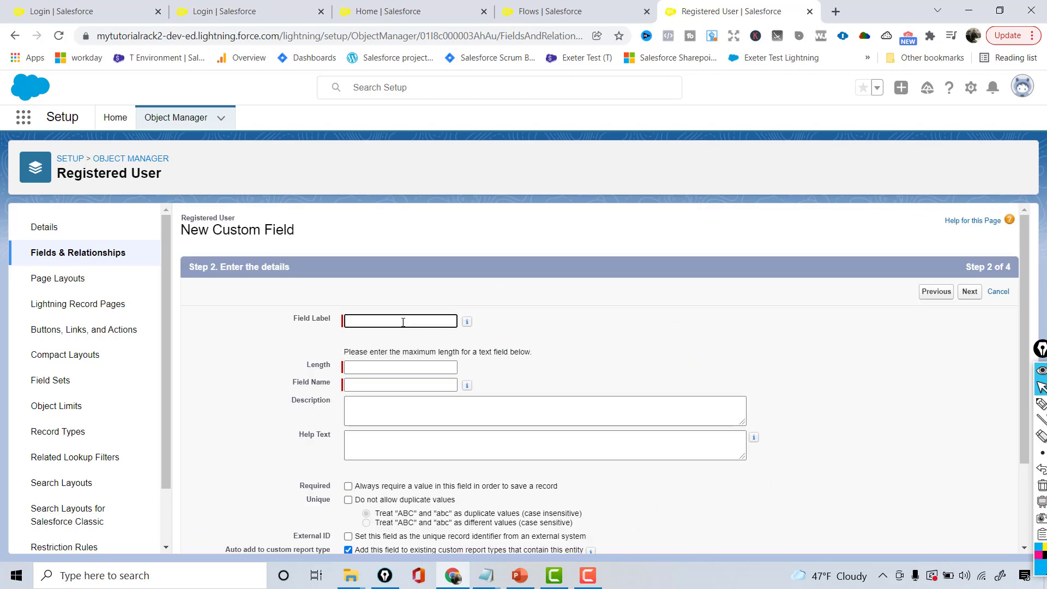
left_click(403, 322)
type("La")
type("st Name")
left_click(382, 366)
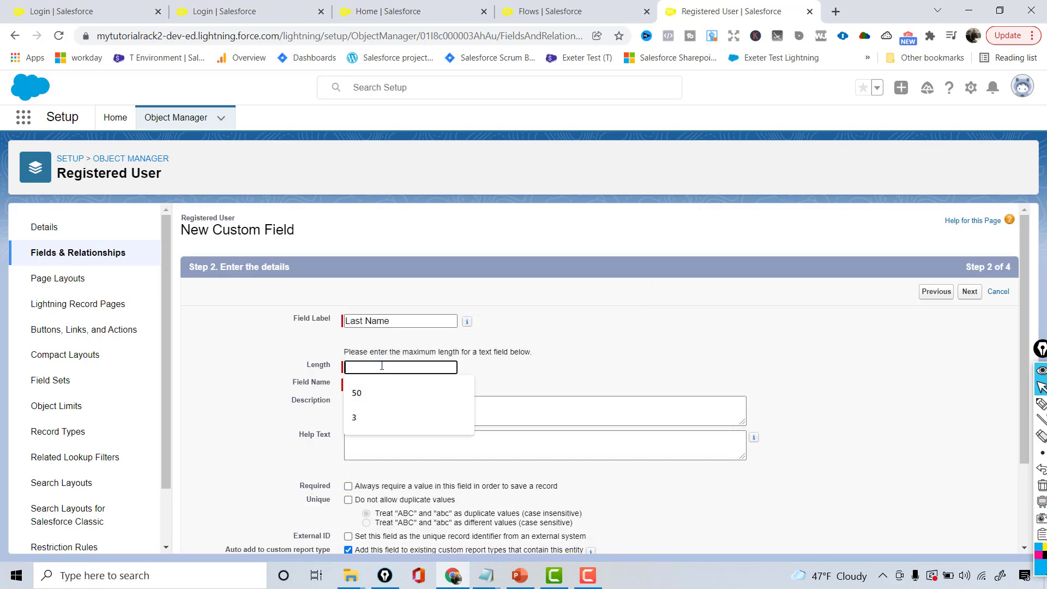
type("50")
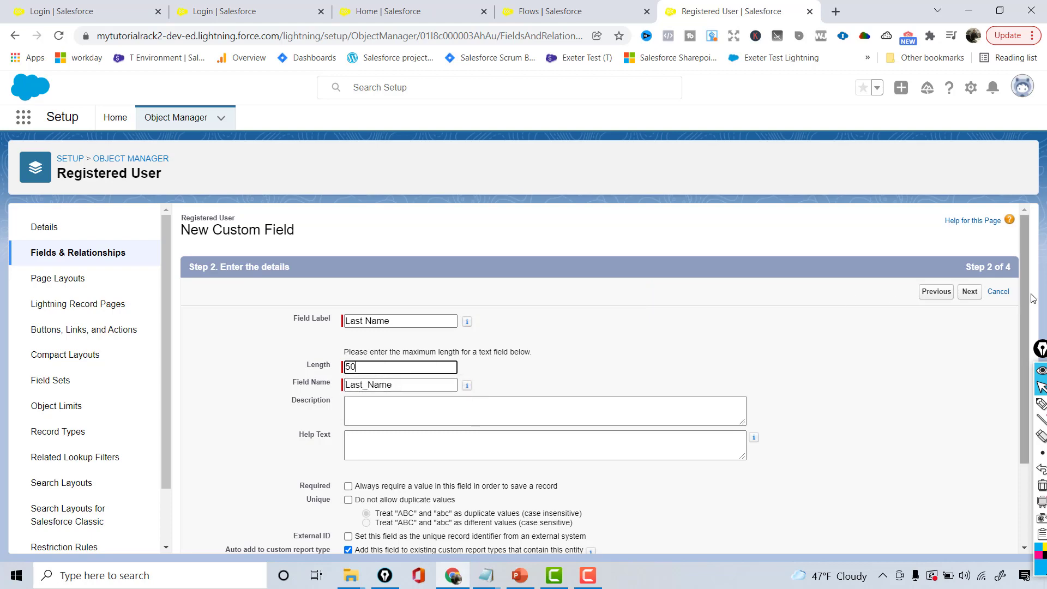
left_click(970, 292)
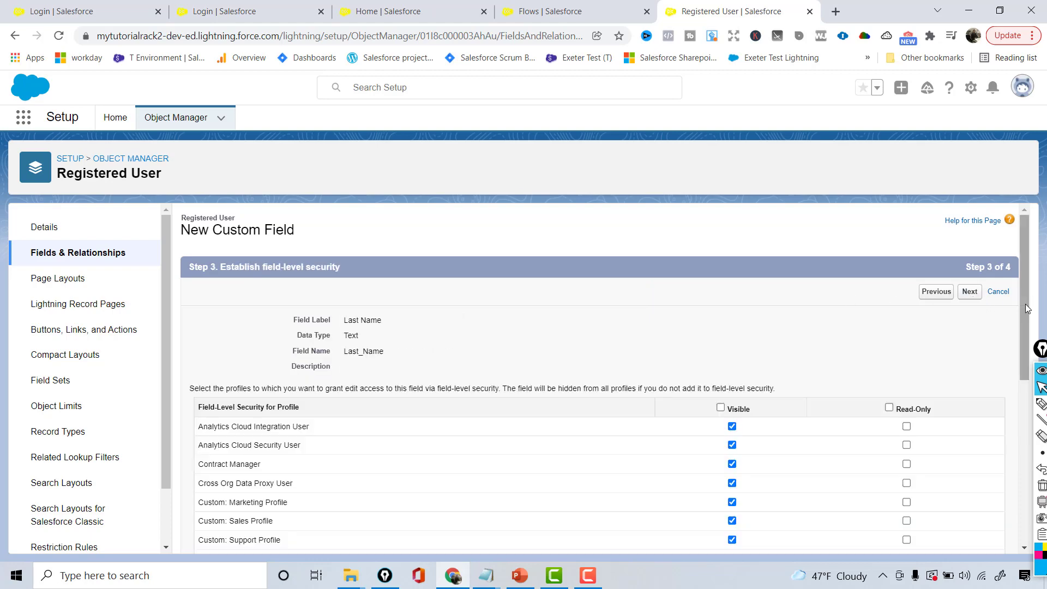
scroll(1026, 304, "down", 2)
scroll(1026, 303, "down", 5)
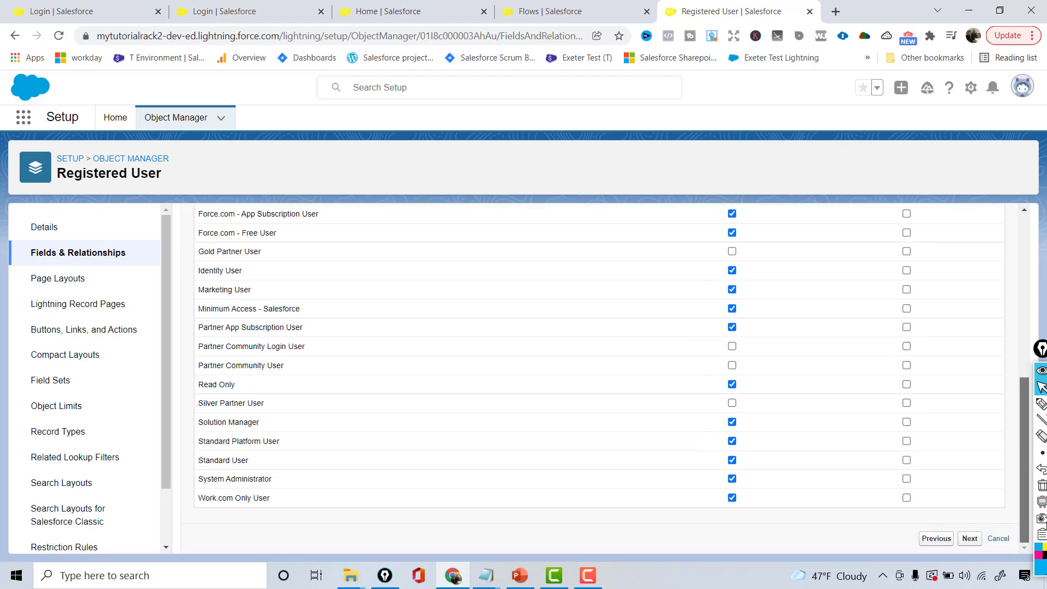
left_click(970, 537)
left_click(946, 498)
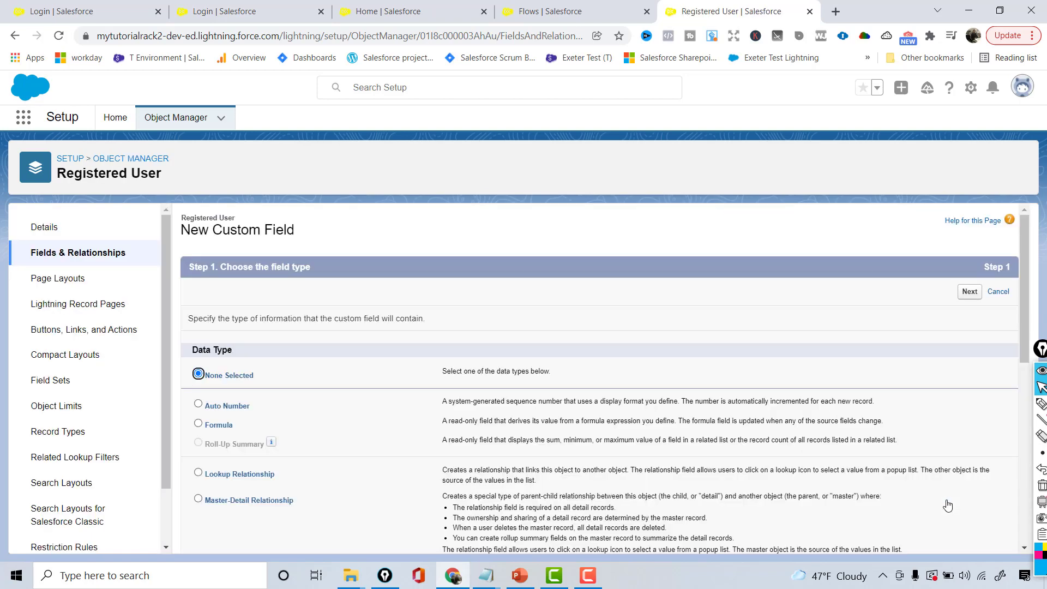
Create an Email-type field labelled 'Email' with default settings and Save & New.
scroll(1028, 277, "down", 4)
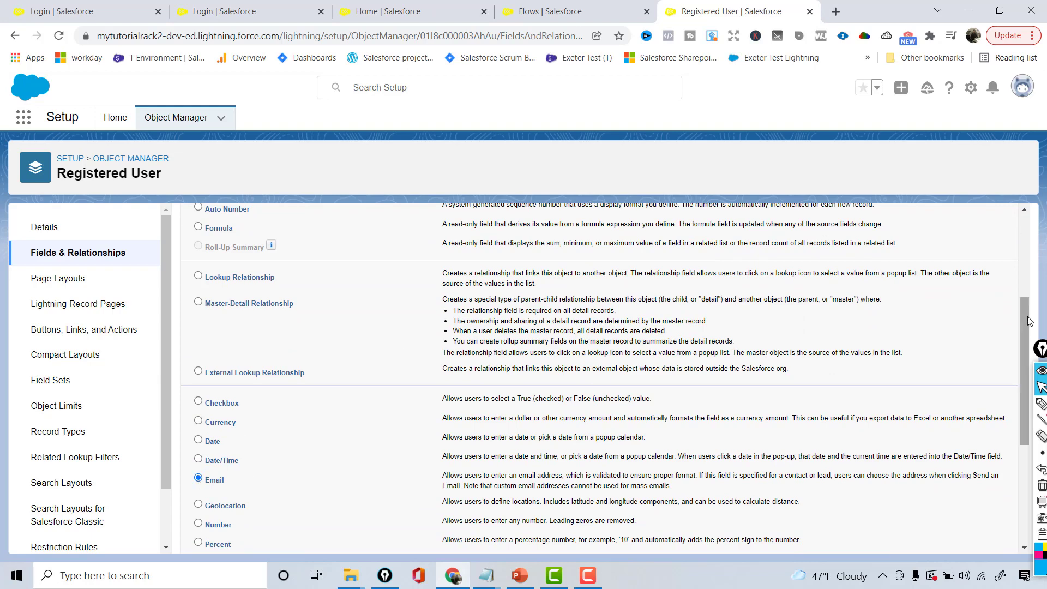
scroll(1027, 316, "up", 4)
left_click(969, 293)
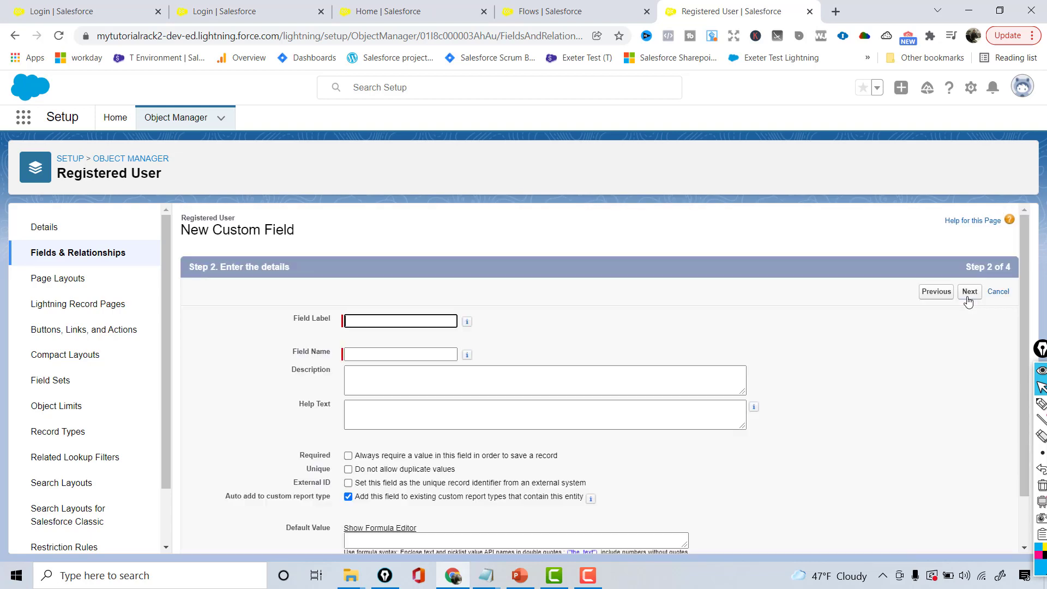
left_click(397, 320)
type("Email")
key("Tab")
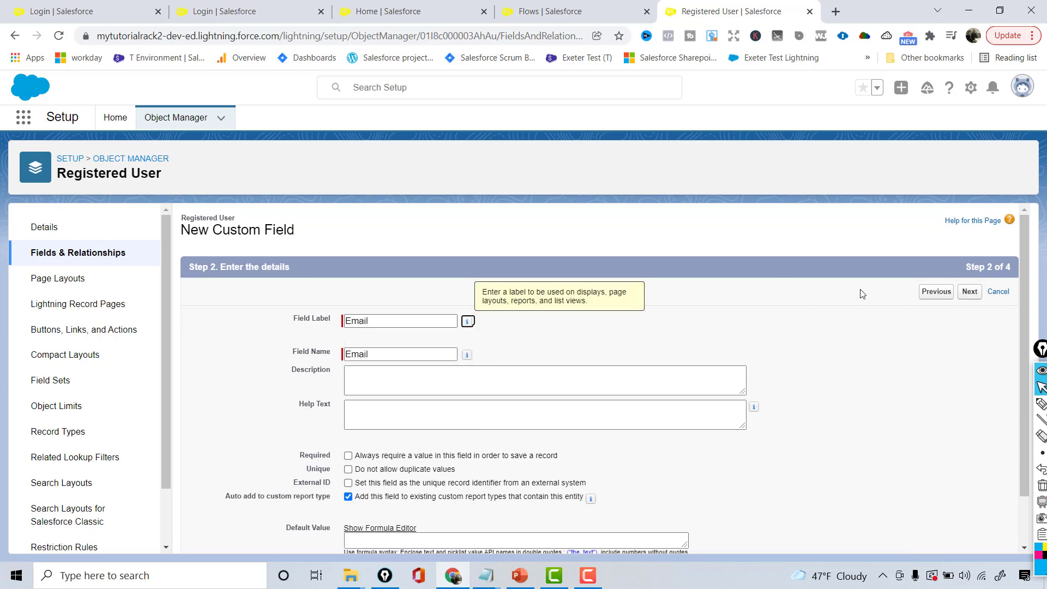
left_click(970, 292)
left_click(964, 292)
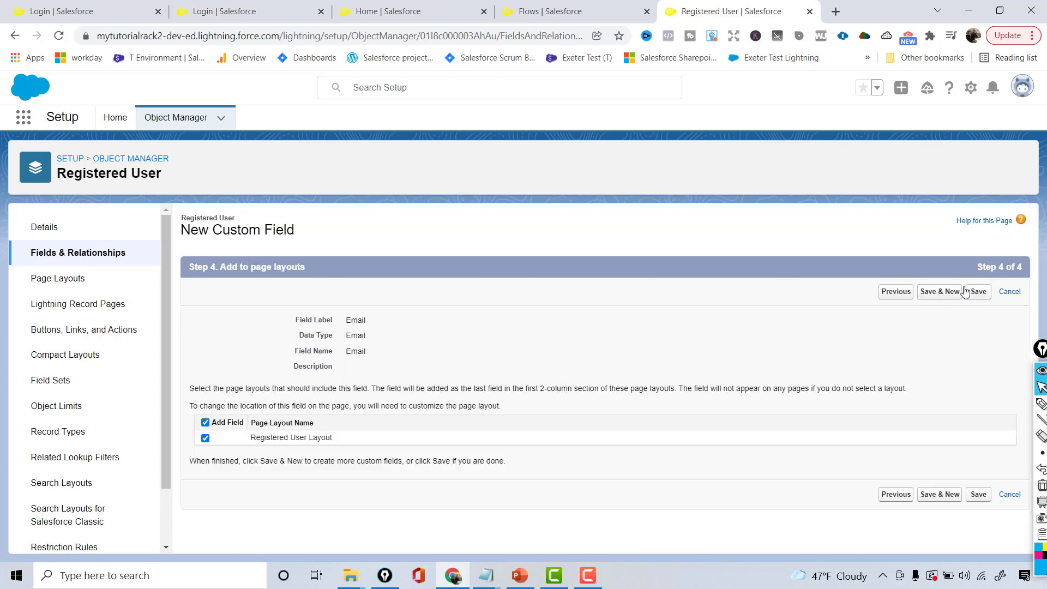
left_click(937, 495)
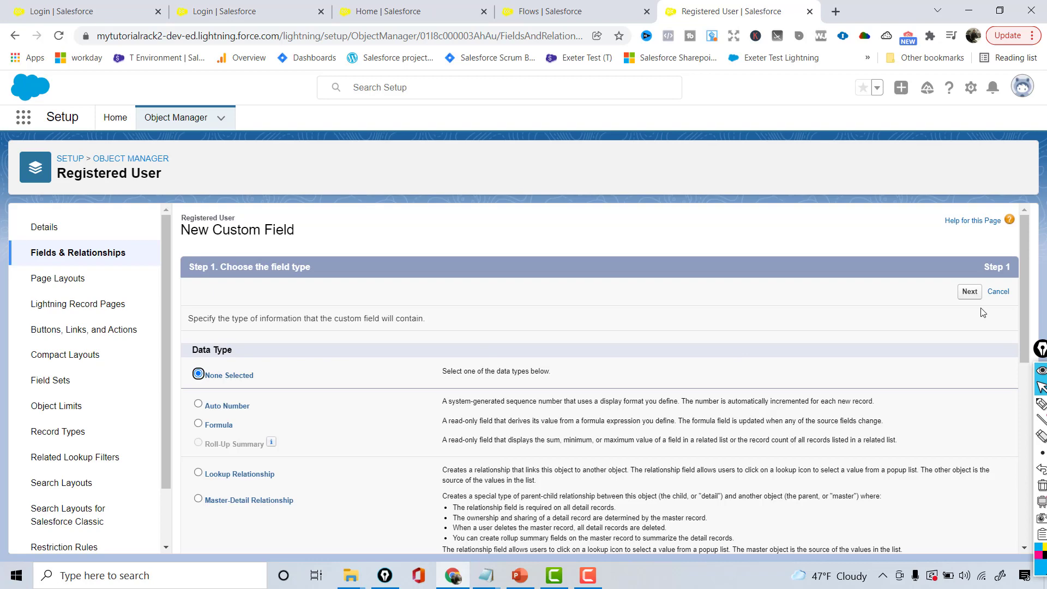
Start a Picklist field labelled 'Country', set to take values entered one per line.
left_click_drag(1025, 346, 1043, 513)
scroll(456, 368, "down", 1)
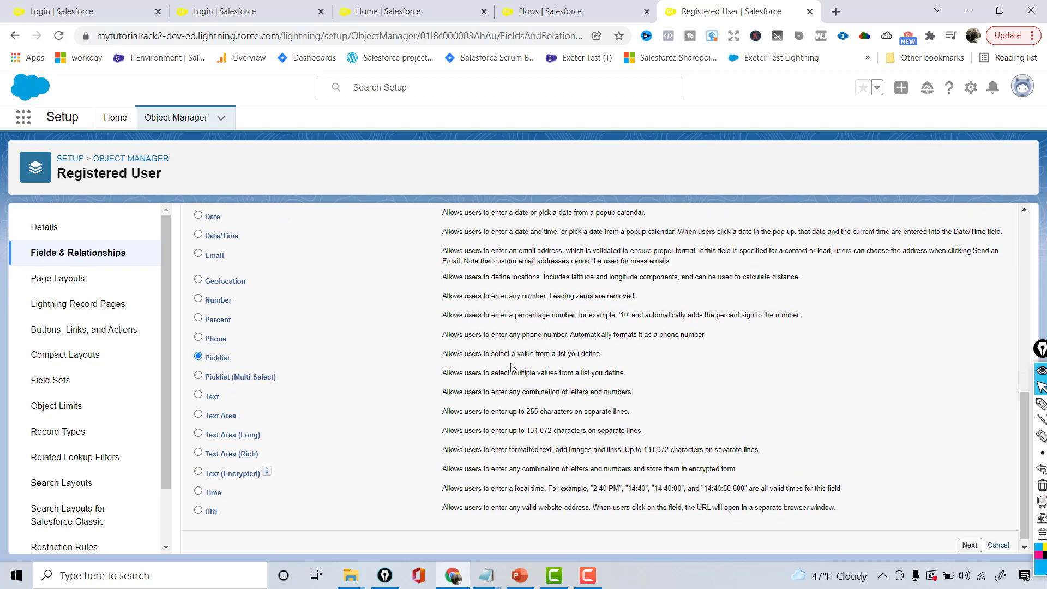
left_click(970, 545)
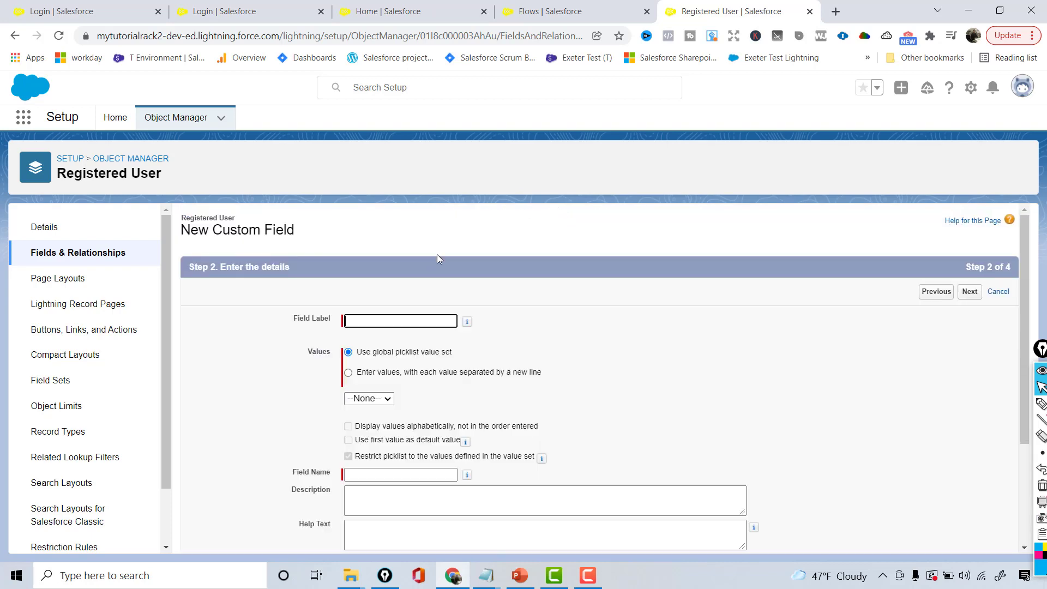
left_click(404, 316)
type("Country")
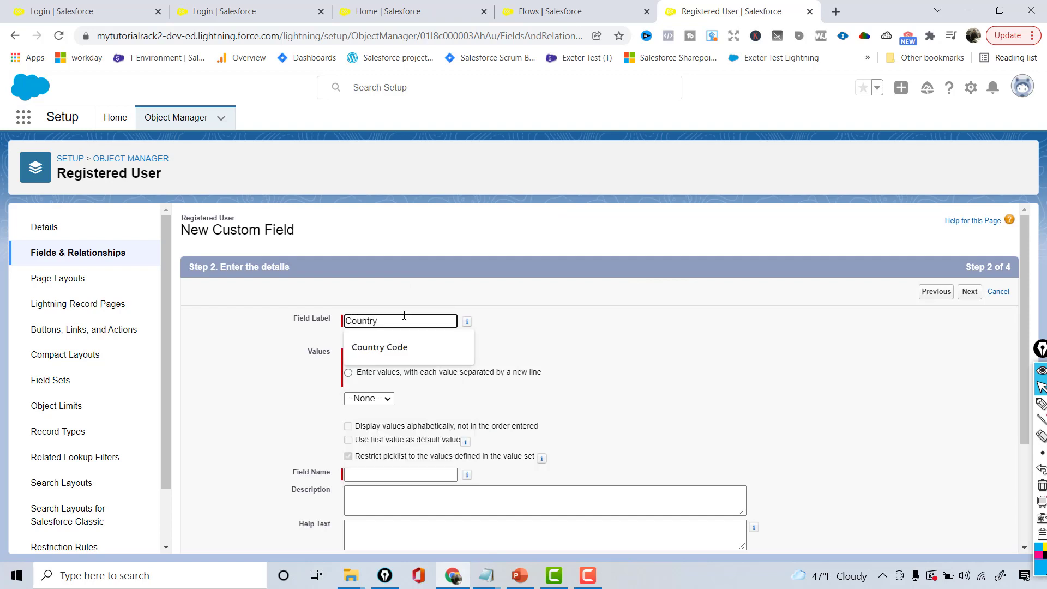
left_click(464, 298)
left_click(348, 373)
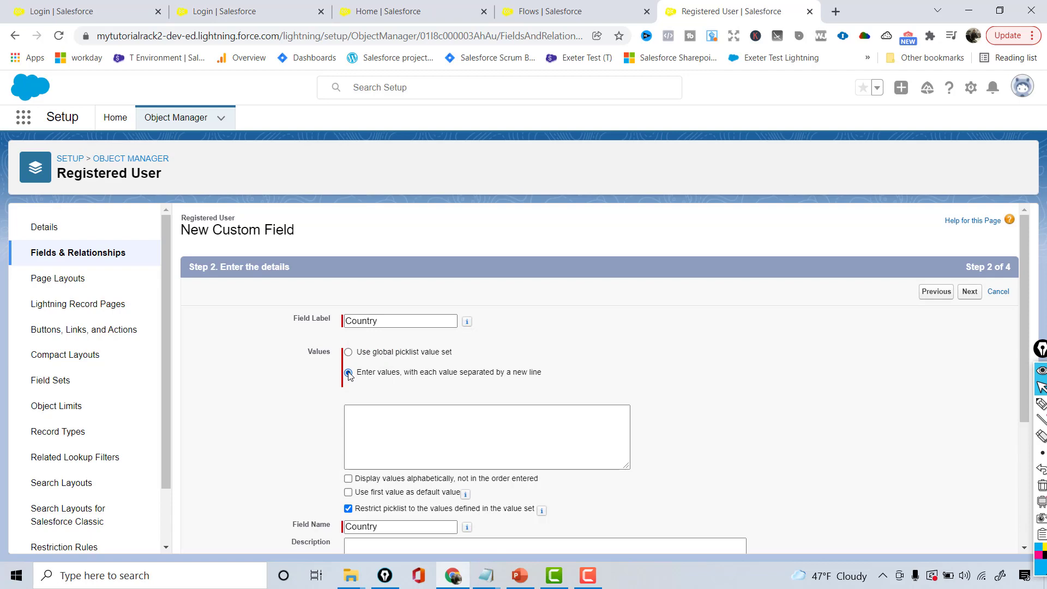
left_click(395, 431)
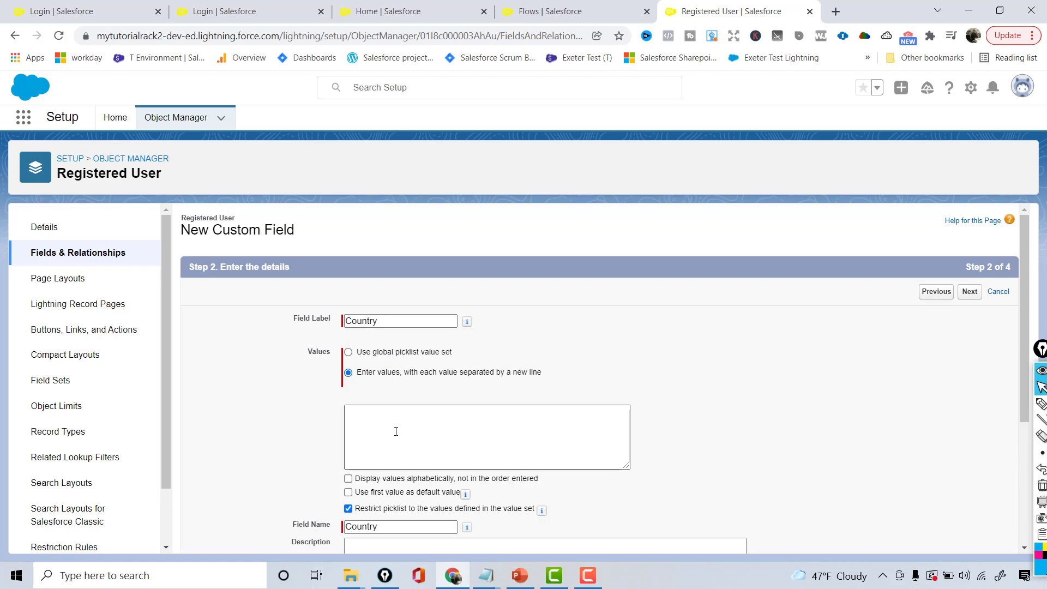
left_click(836, 11)
Search 'List of countries' and open Worldometer's alphabetical list of countries.
type("Lis")
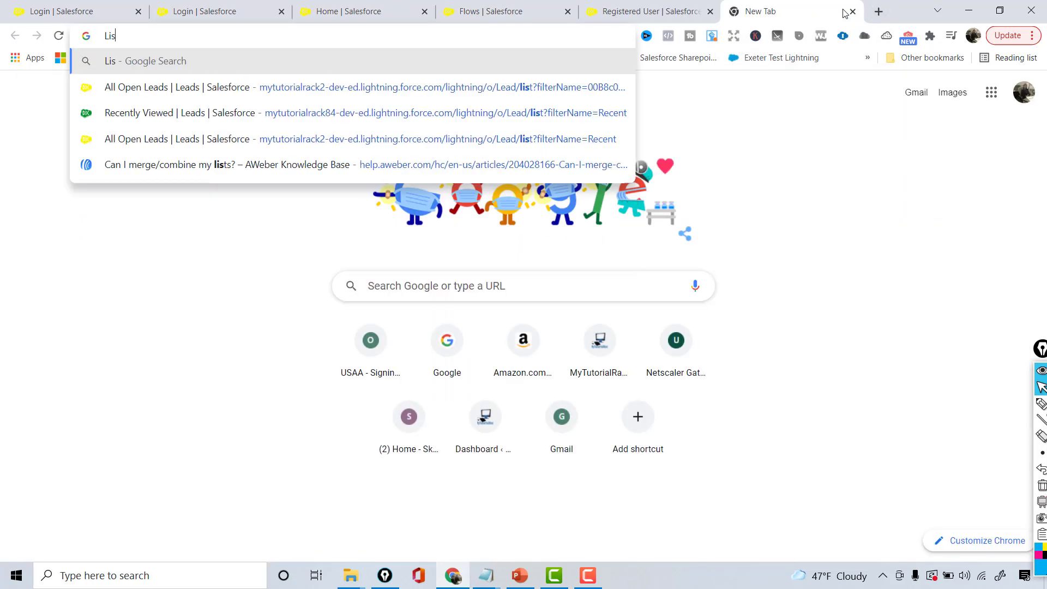
type("t of countr")
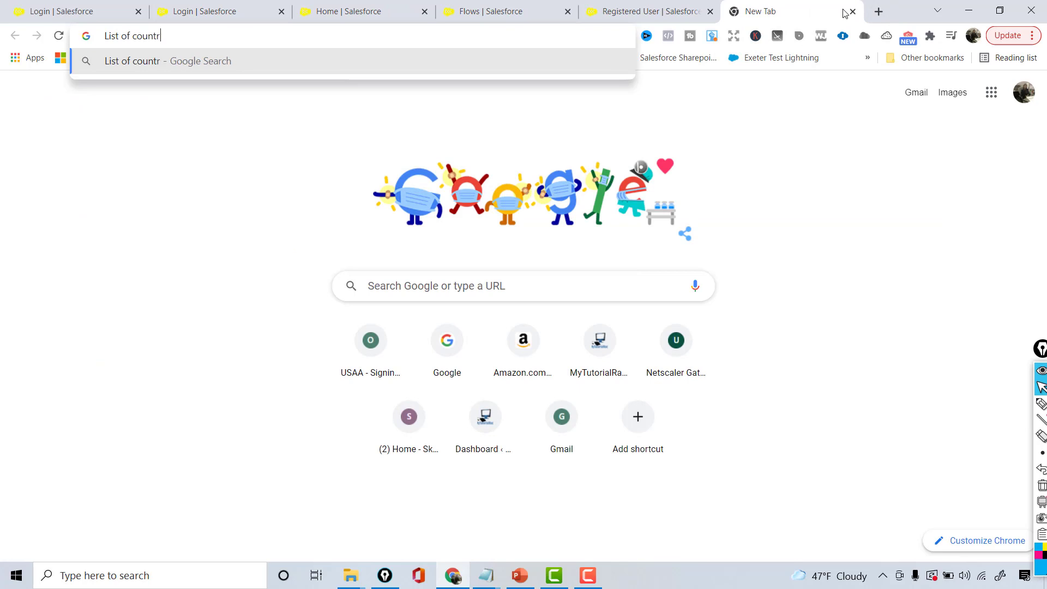
type("ies")
key("Return")
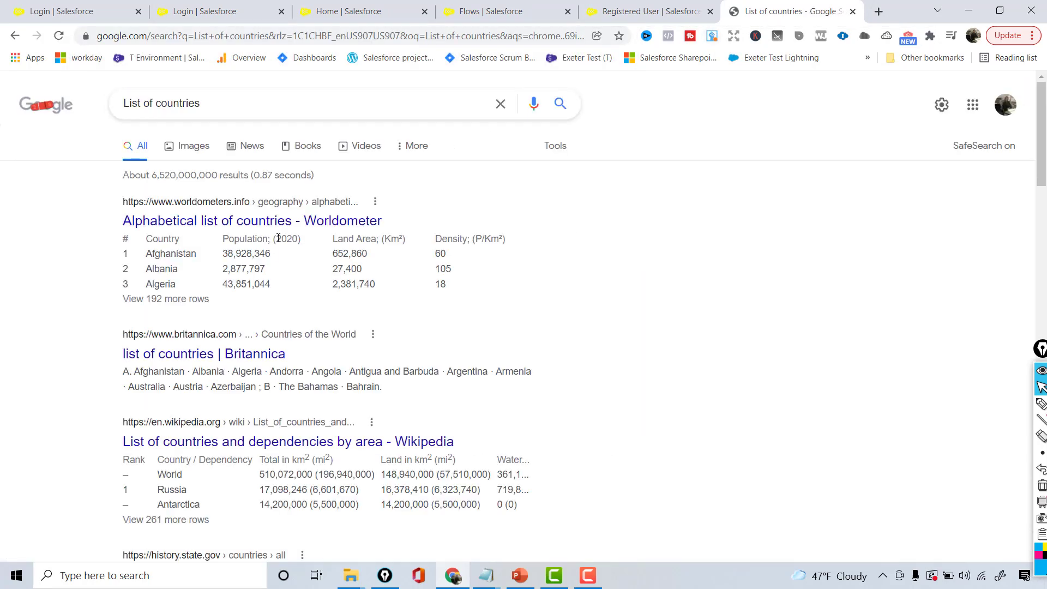
left_click(284, 221)
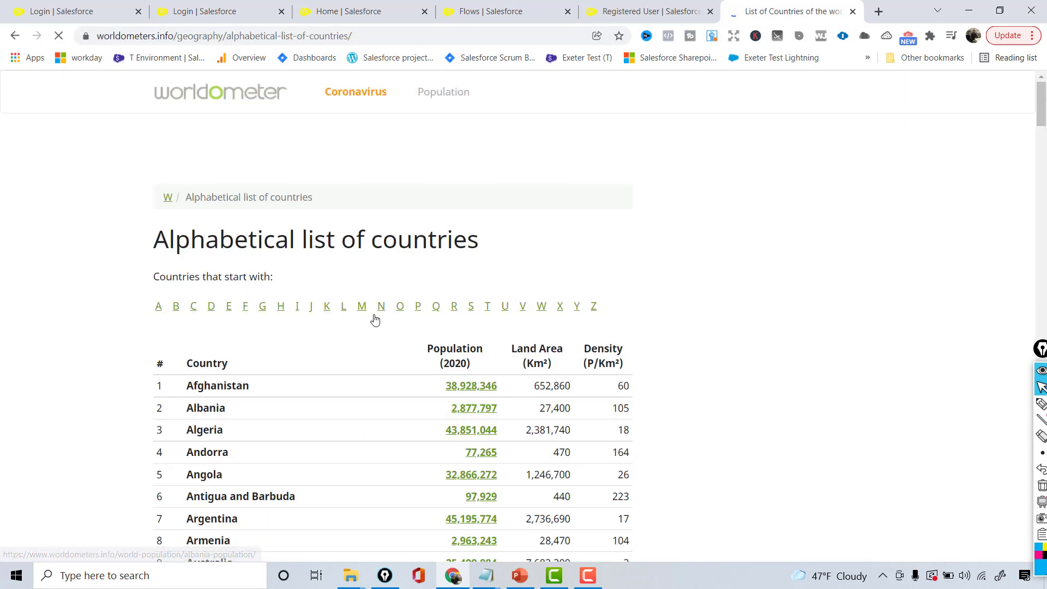
left_click(191, 575)
type("excel")
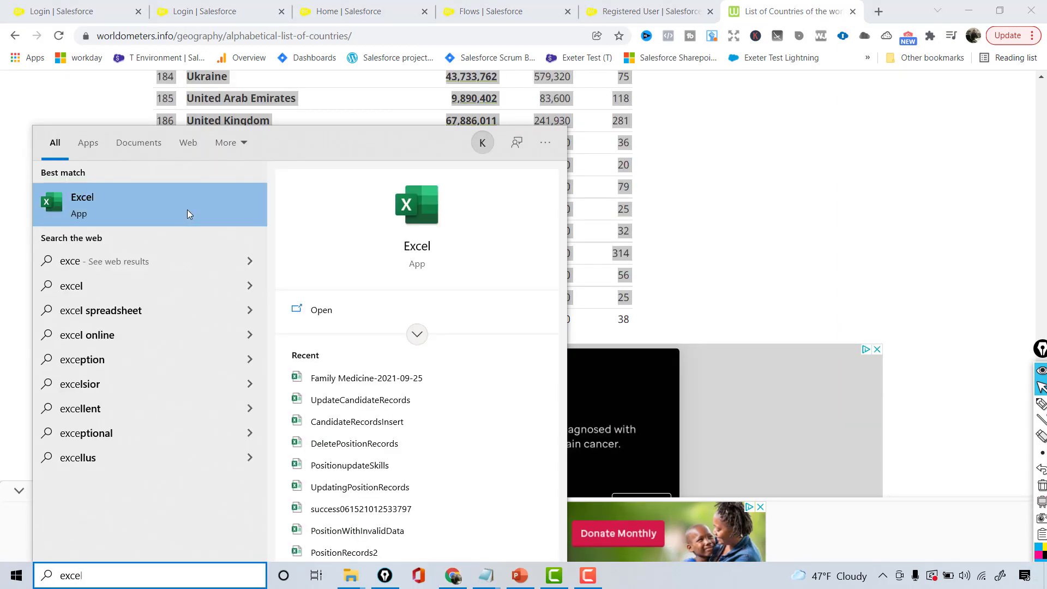
Paste the country table into a new Excel workbook, remove hyperlinks, and copy column E's country names.
left_click(188, 210)
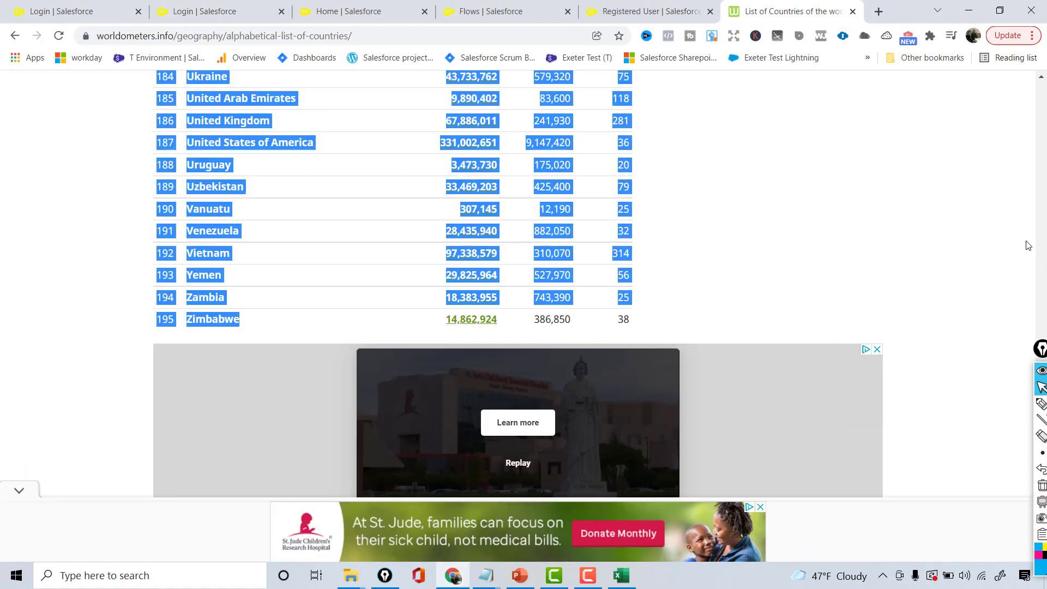
scroll(1028, 246, "up", 7)
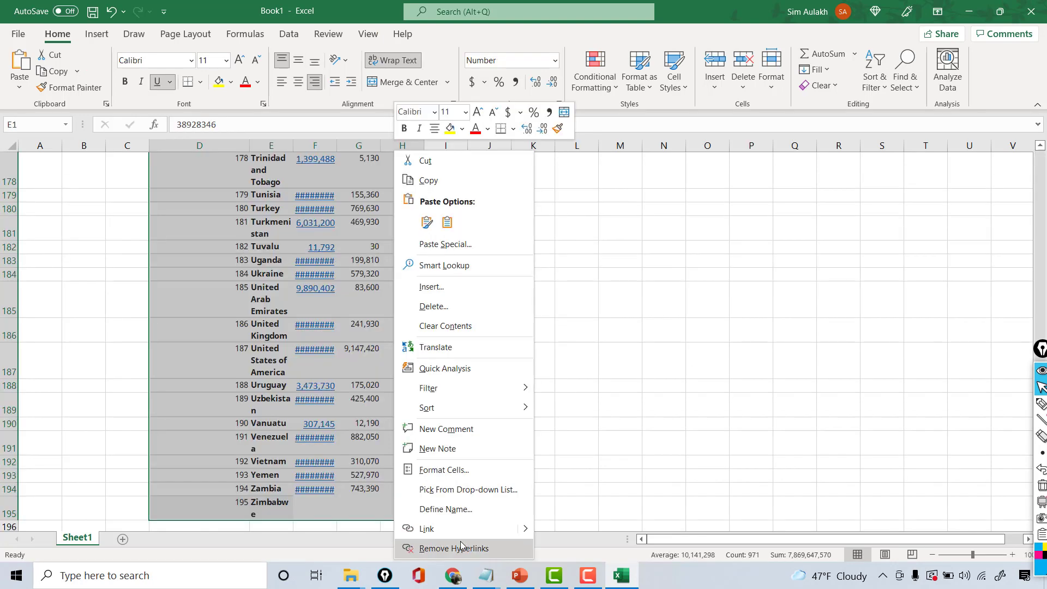
left_click(461, 545)
scroll(911, 239, "up", 20)
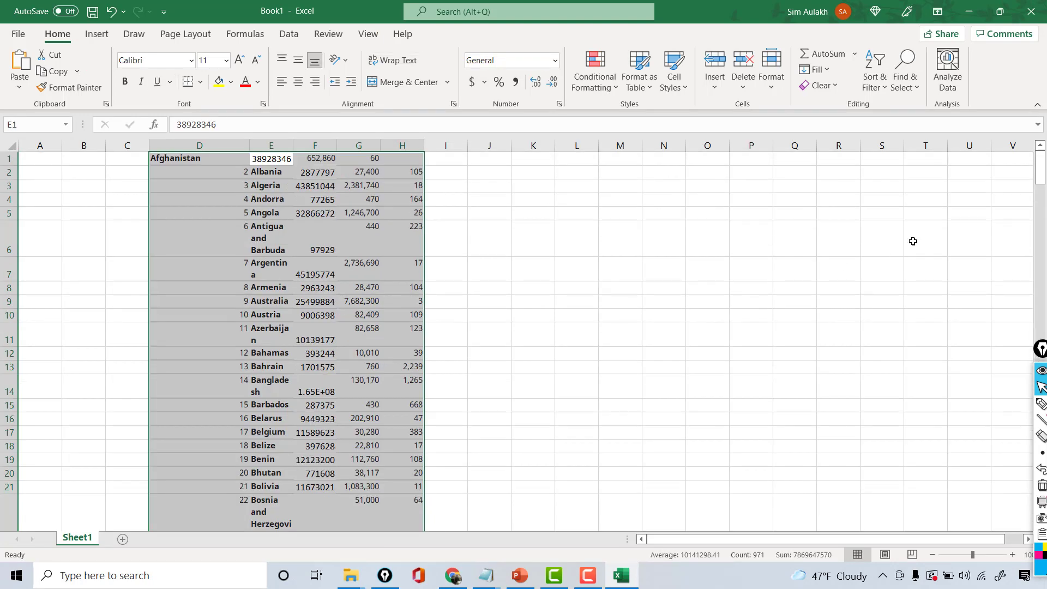
left_click(286, 145)
key("ctrl+c")
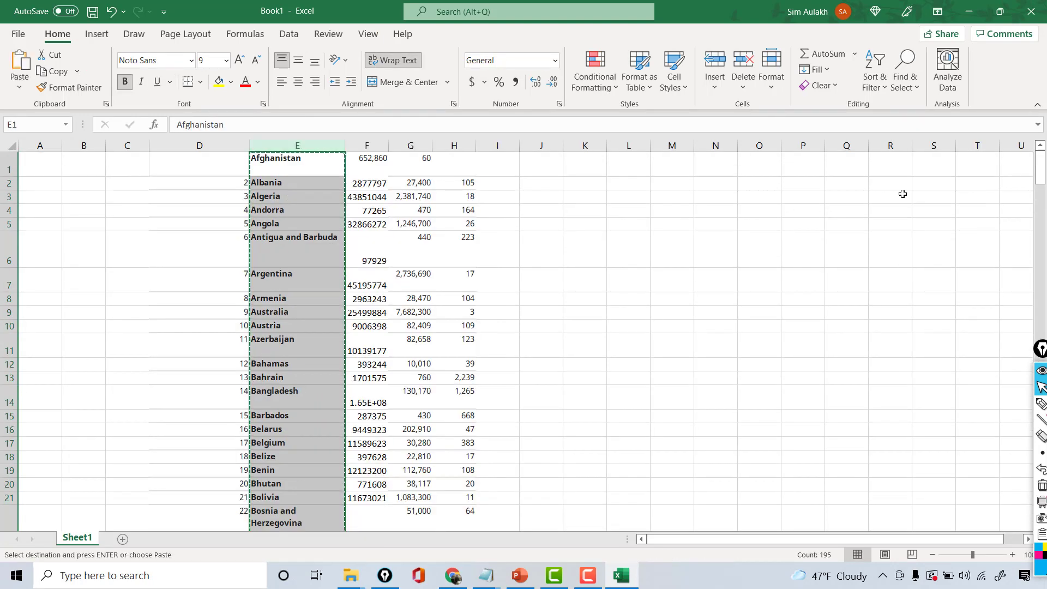
left_click_drag(1041, 164, 1041, 197)
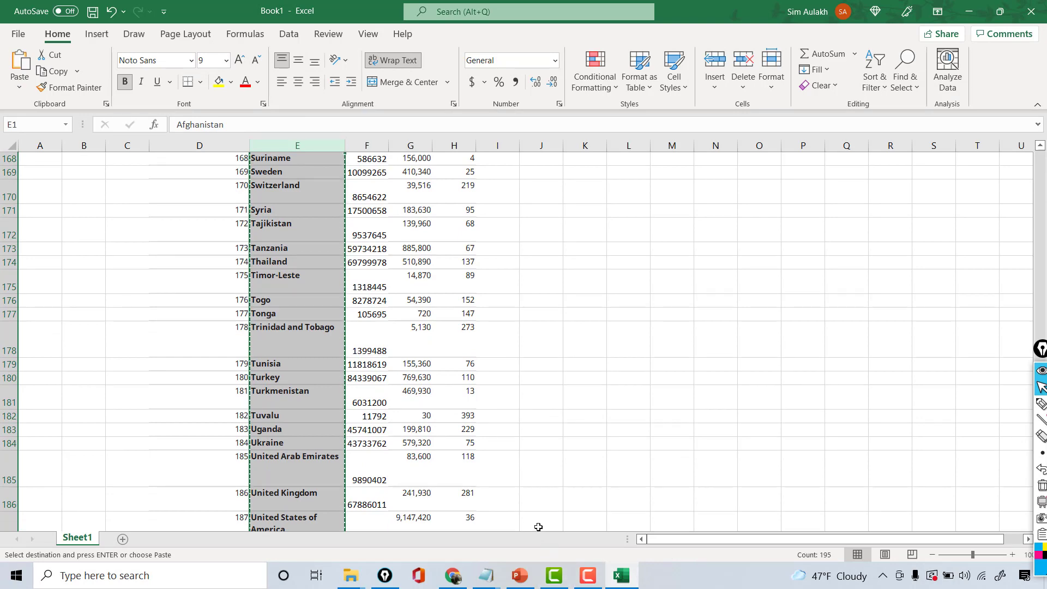
left_click(453, 575)
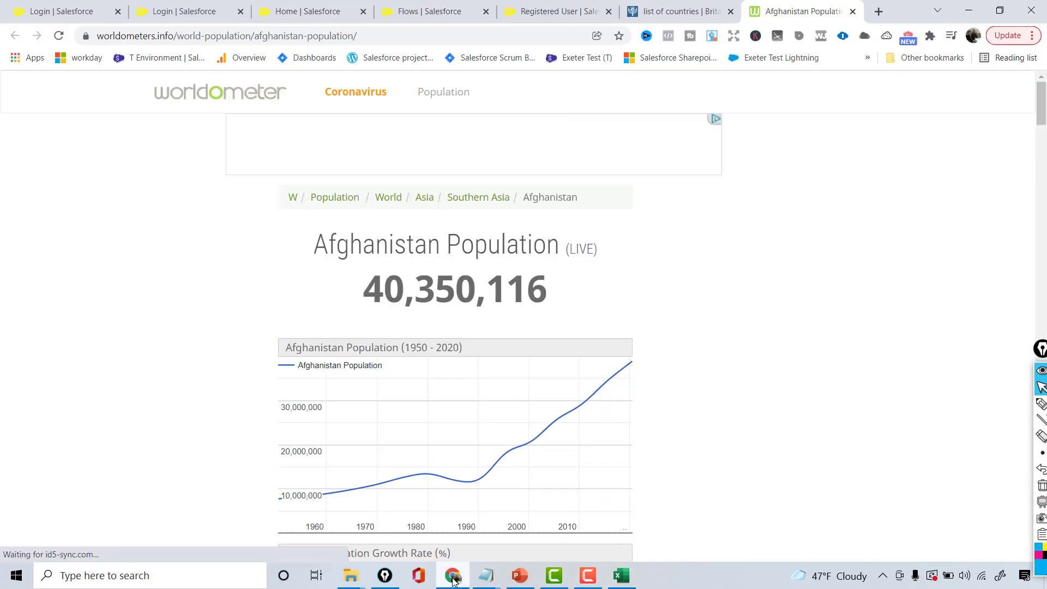
Close the extra Chrome tabs and paste the country names into the Country picklist values, checking for 'United'.
left_click(543, 10)
left_click(853, 11)
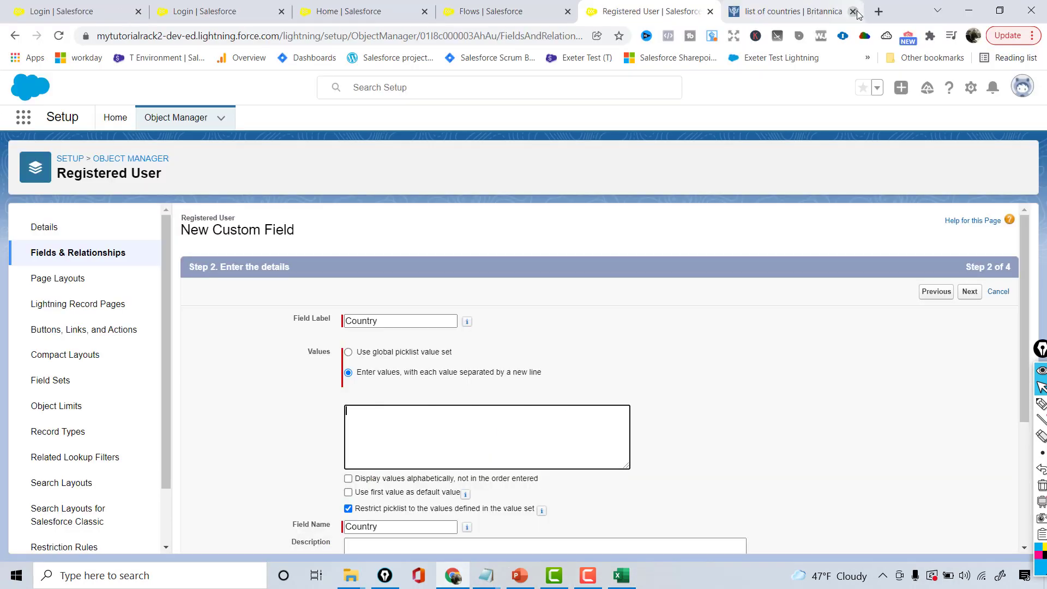
left_click(854, 11)
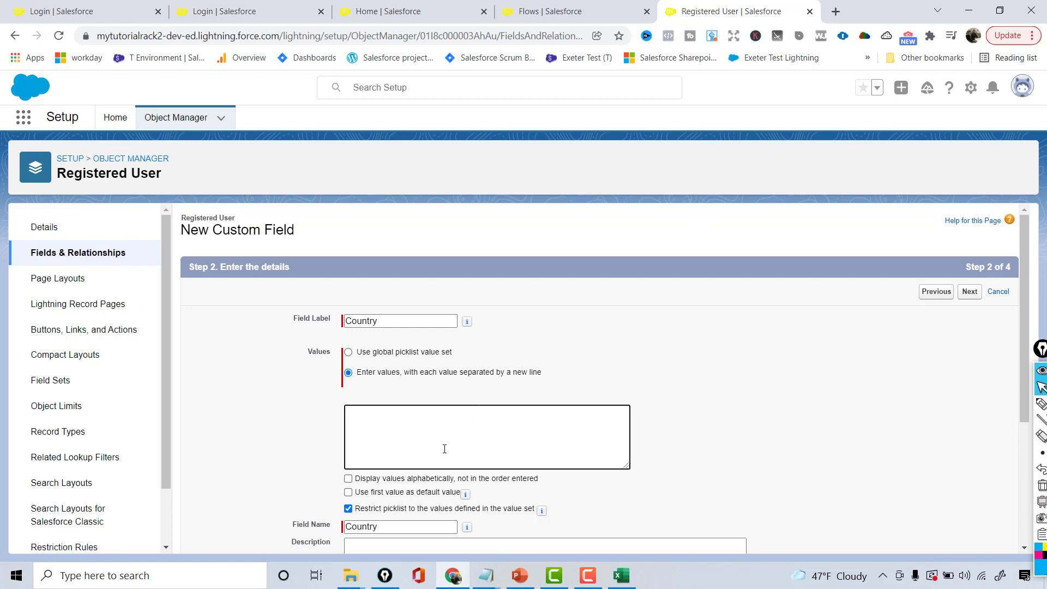
key("ctrl+v")
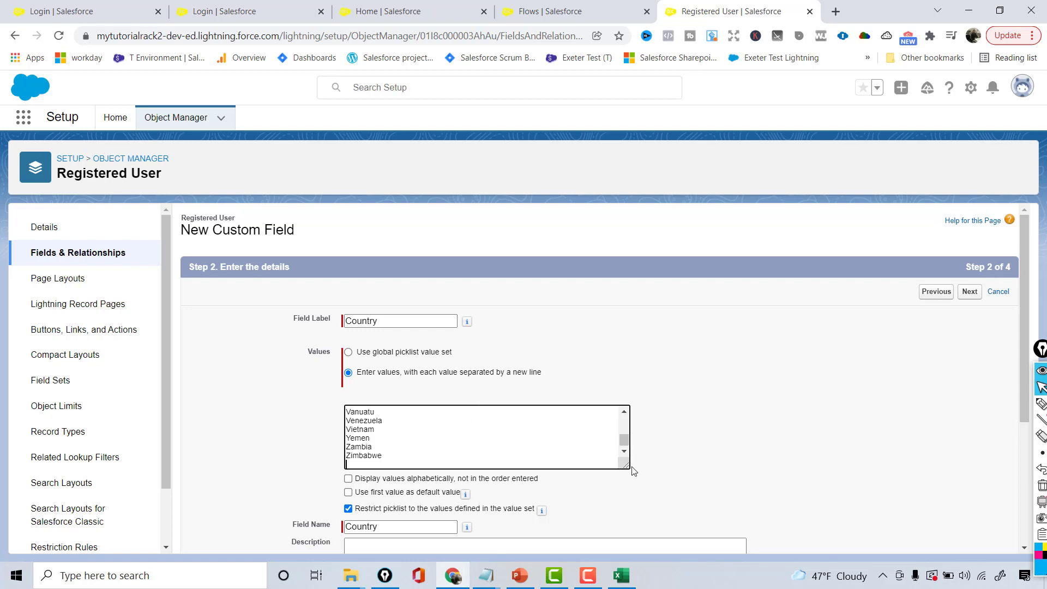
left_click_drag(626, 464, 668, 585)
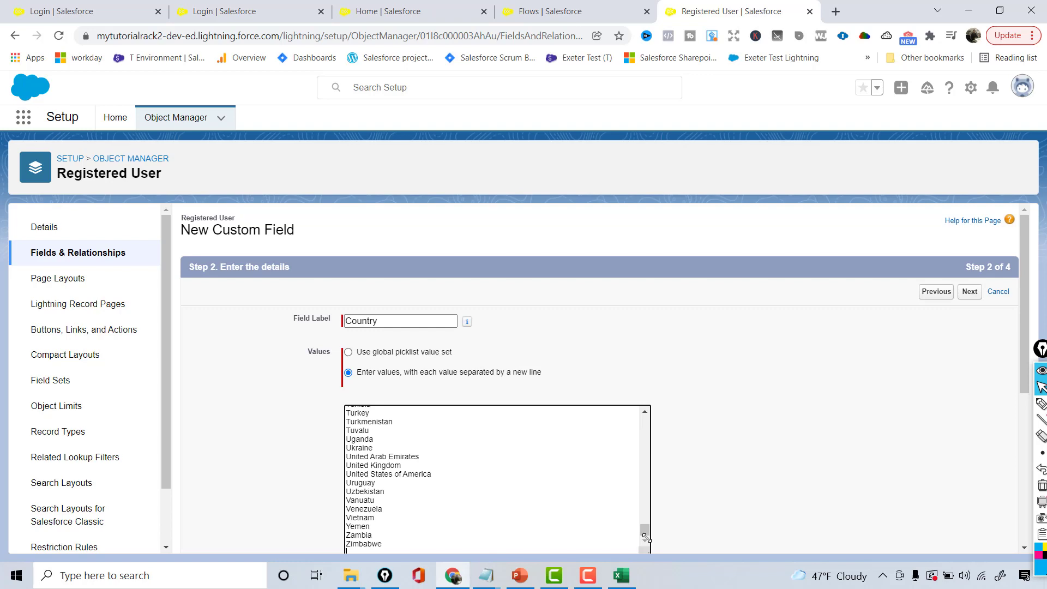
left_click_drag(645, 531, 636, 414)
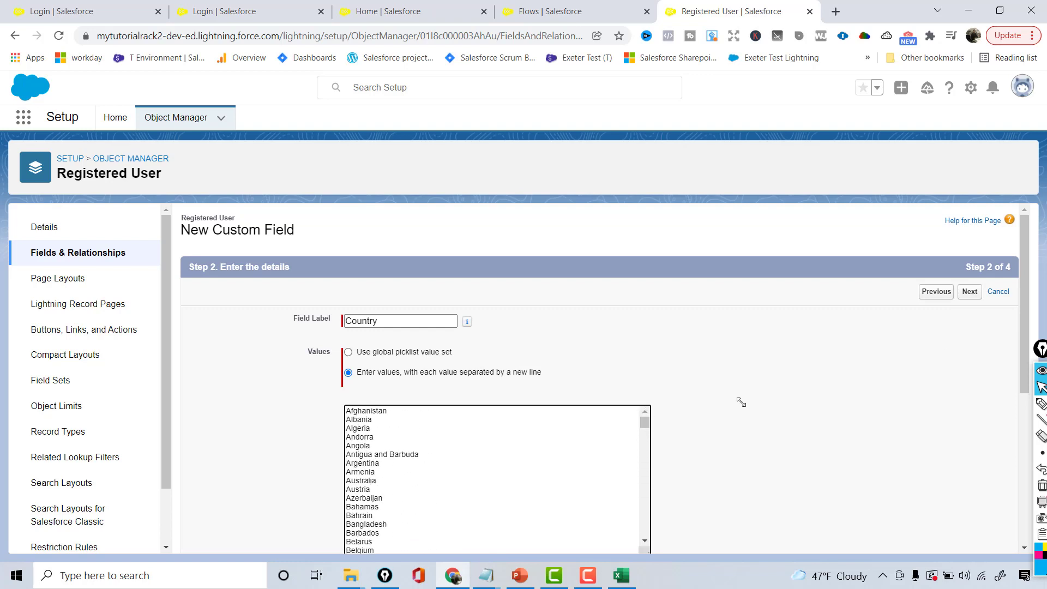
key("ctrl+f")
type("Unite")
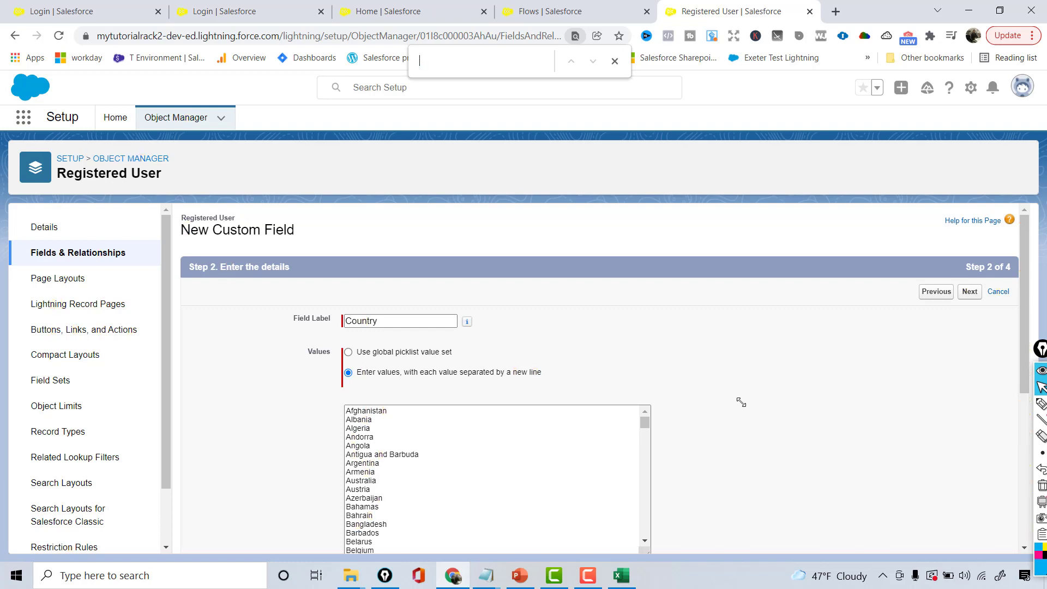
type("d")
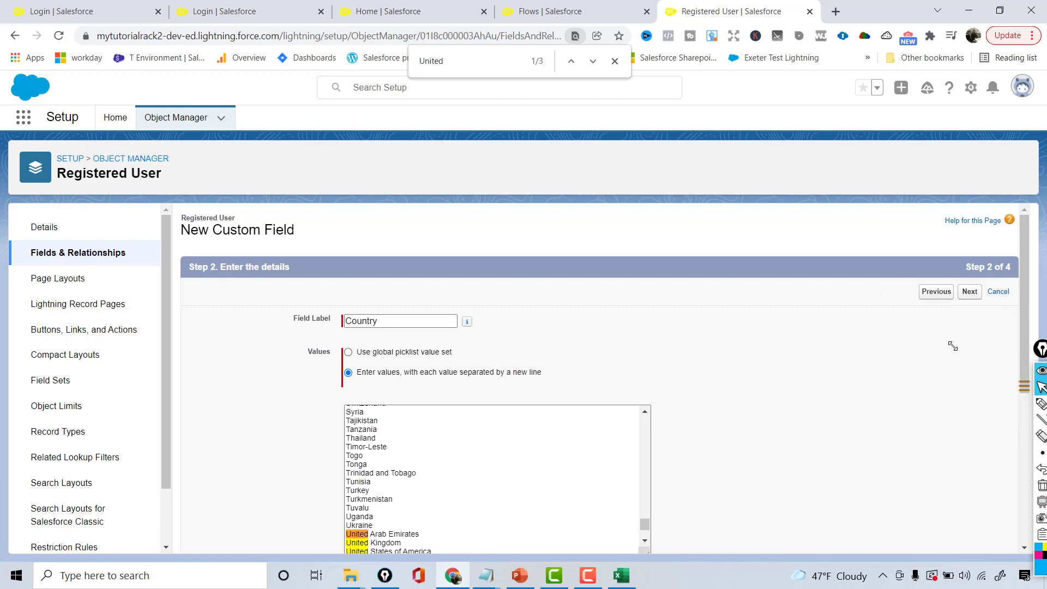
left_click(615, 61)
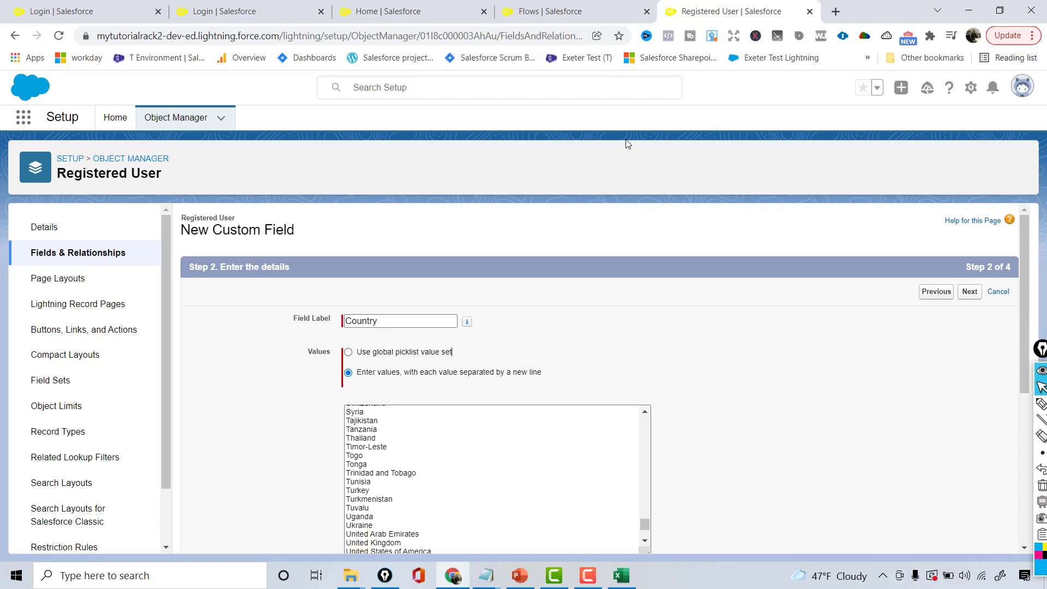
Save the Country picklist field with default visibility and layout settings.
left_click_drag(1022, 339, 876, 458)
scroll(970, 294, "up", 3)
left_click(969, 292)
left_click(977, 494)
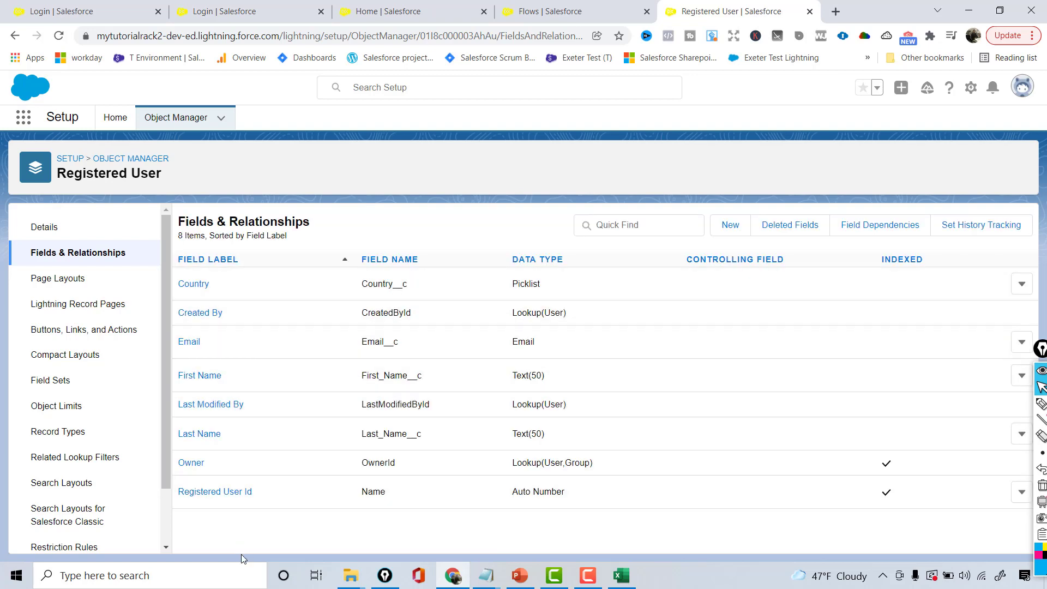
left_click(732, 233)
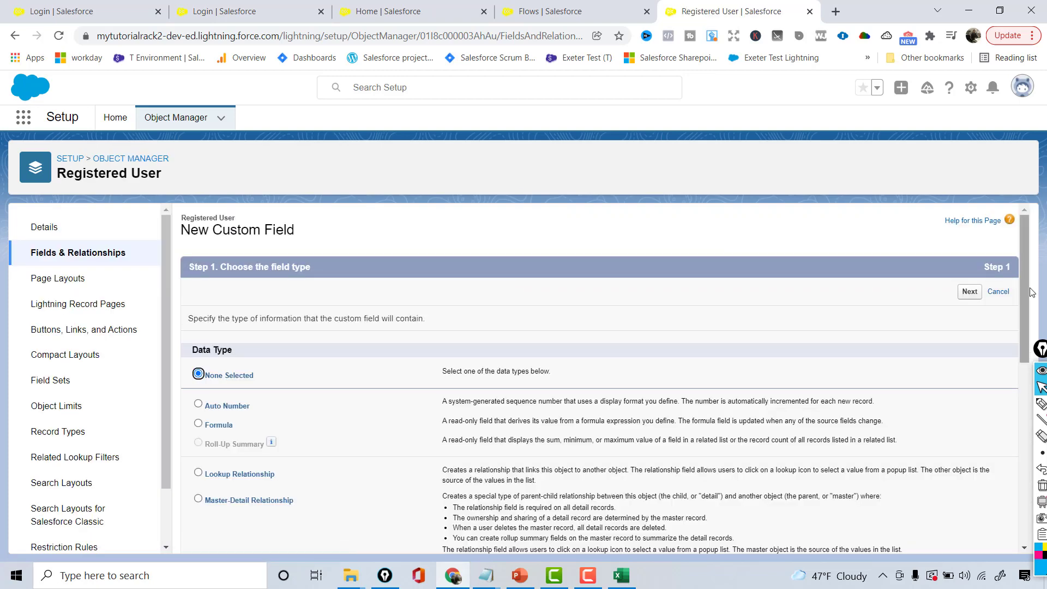
Define a new Text field labelled State with a length of 50.
left_click_drag(1030, 297, 1038, 479)
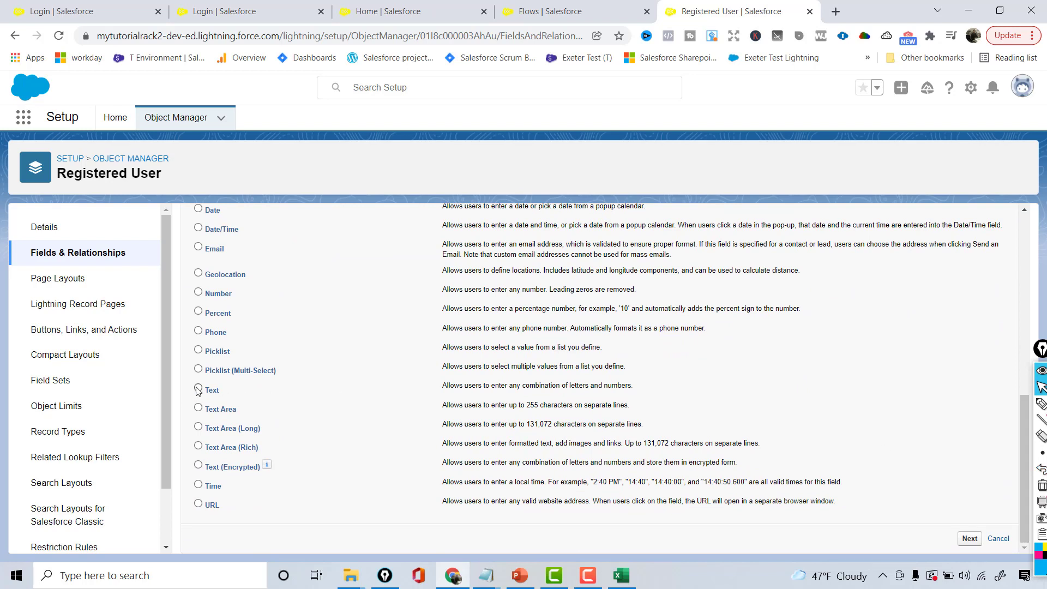
left_click(969, 539)
left_click(428, 322)
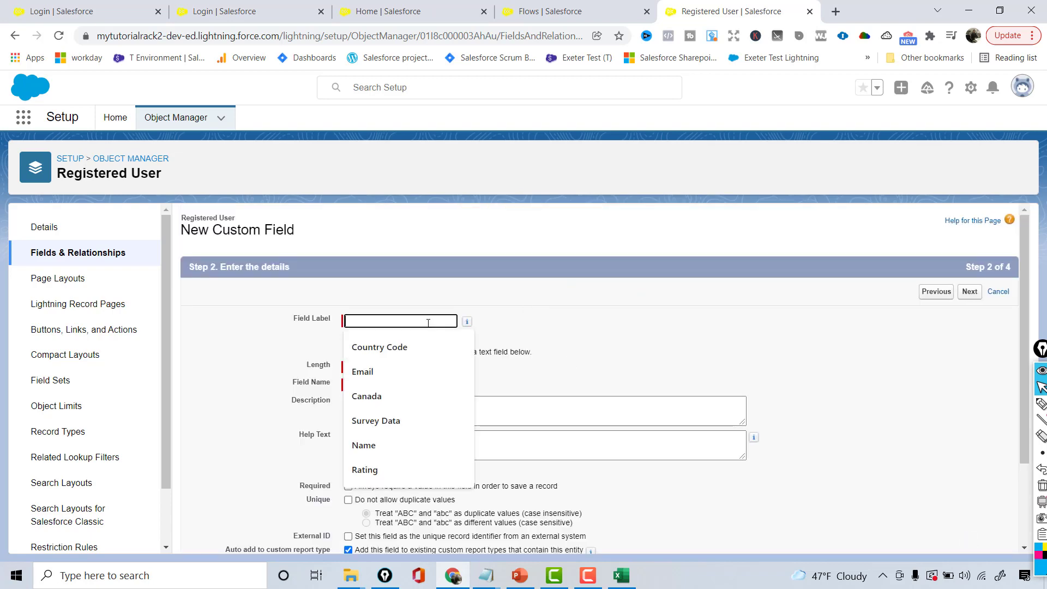
type("State")
key("Tab")
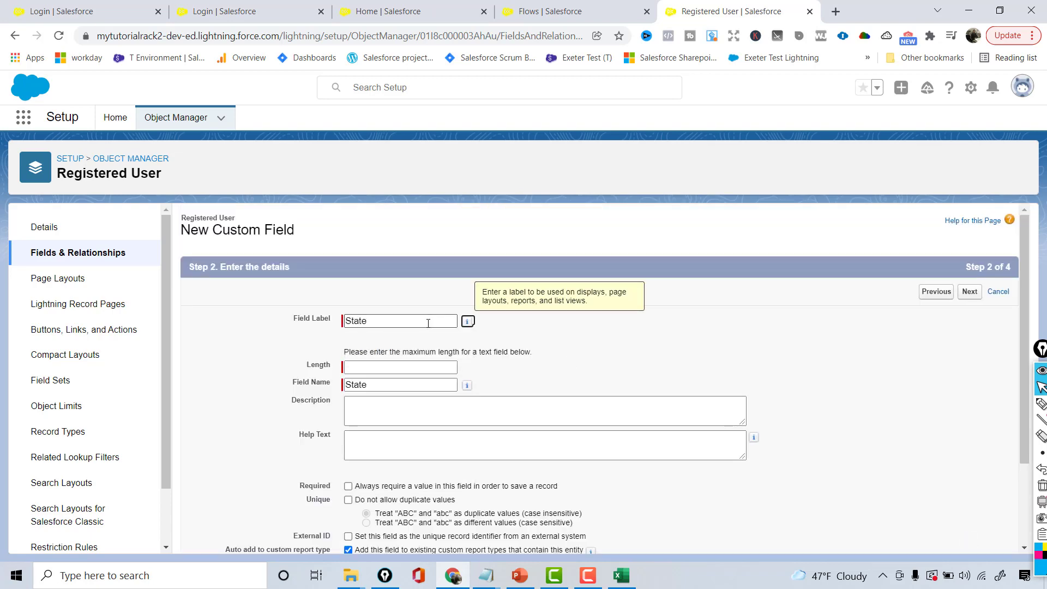
left_click(411, 368)
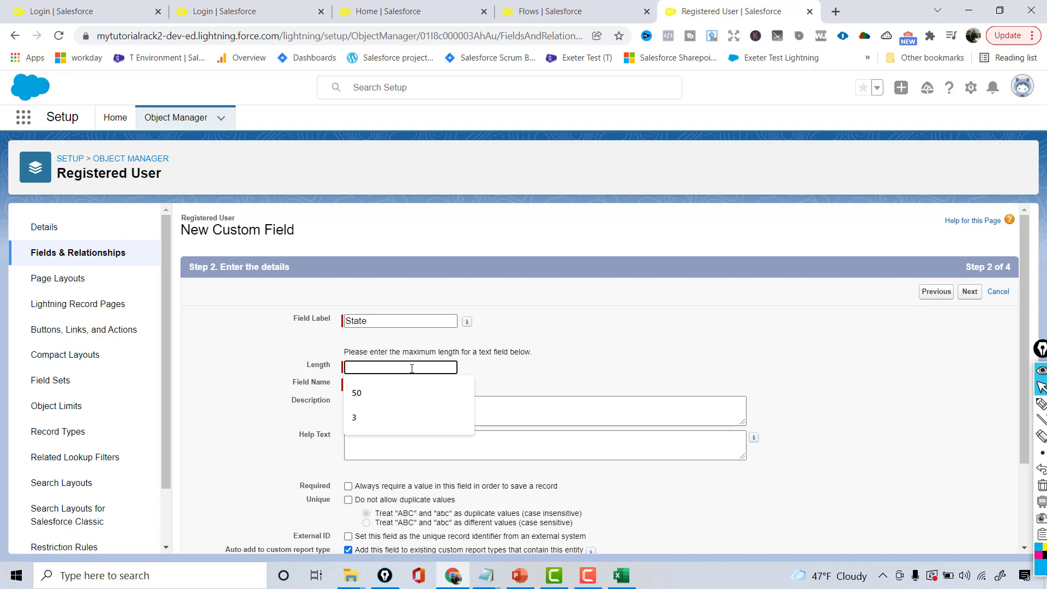
left_click(393, 389)
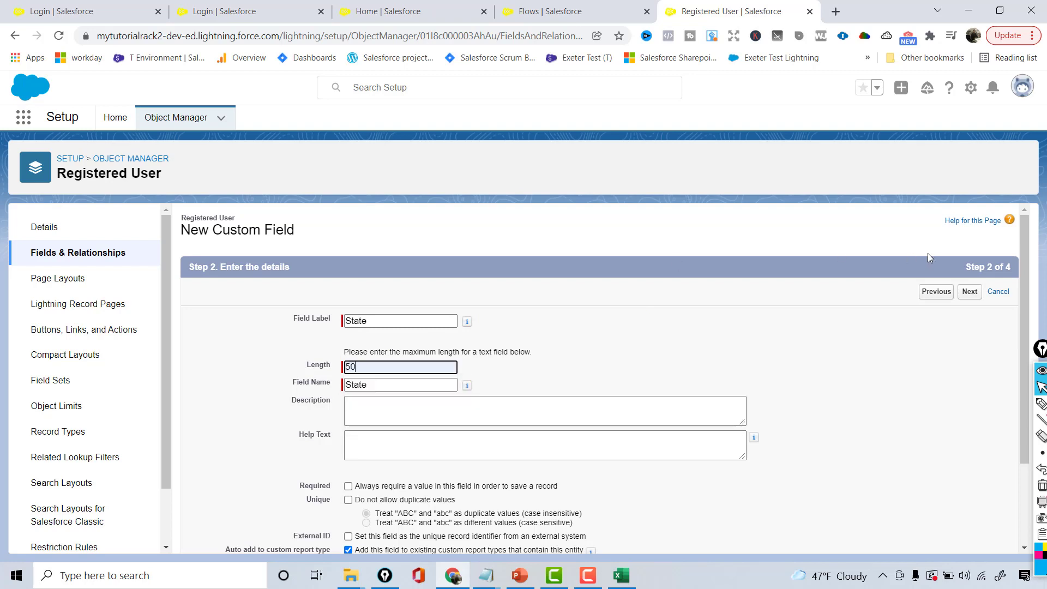
Keep default visibility and page layouts, save the State field, and search apps for 'register'.
left_click(970, 292)
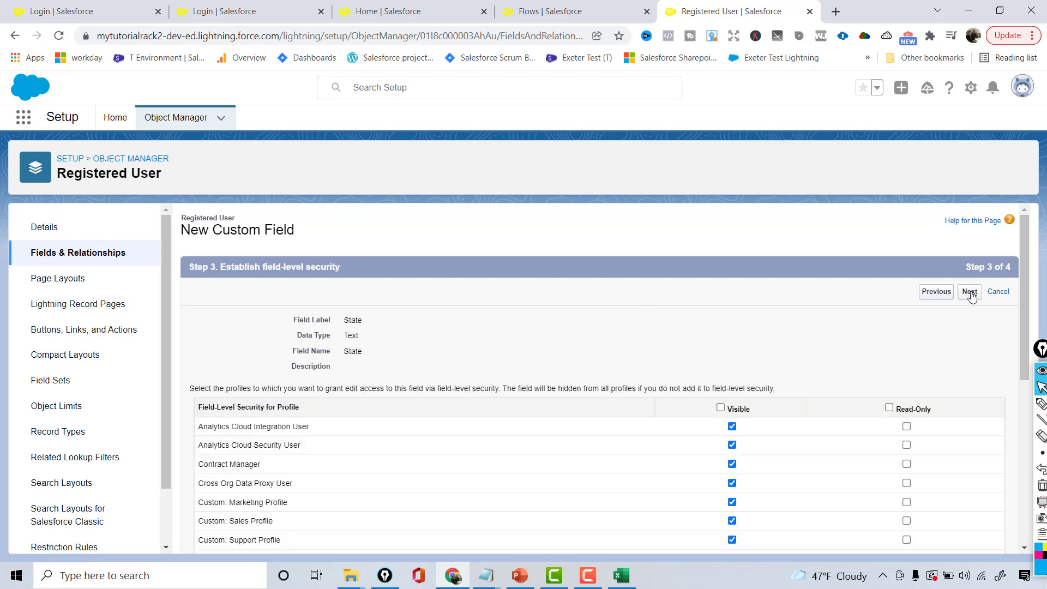
left_click(970, 292)
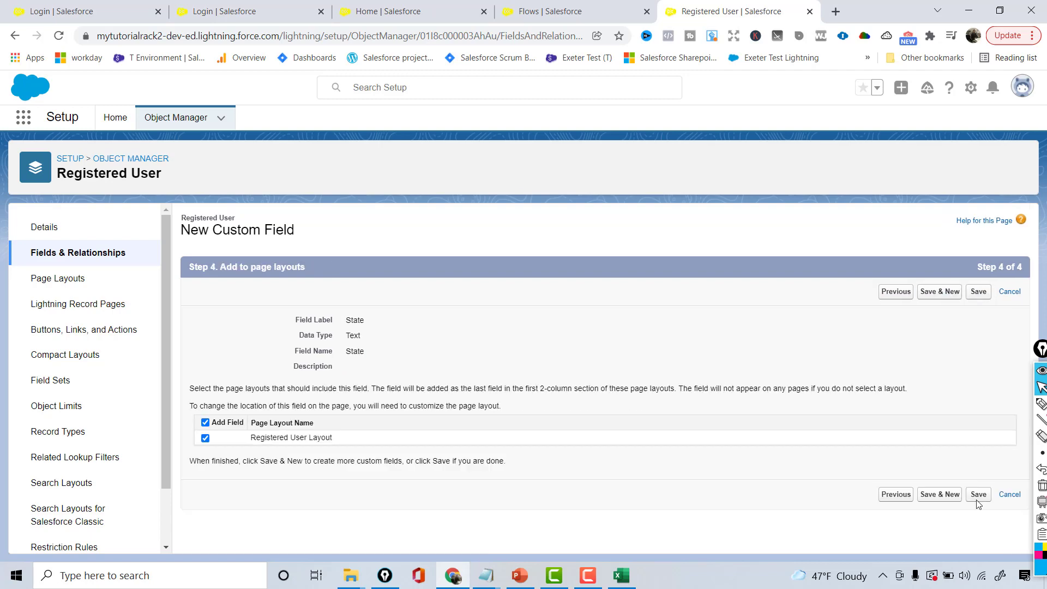
left_click(979, 502)
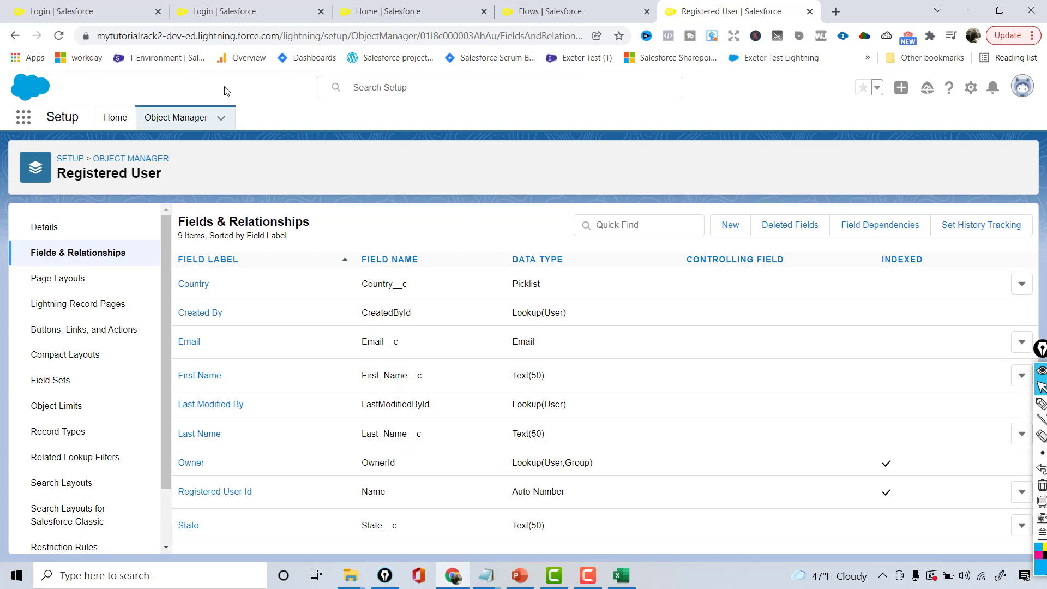
left_click(24, 117)
type("register")
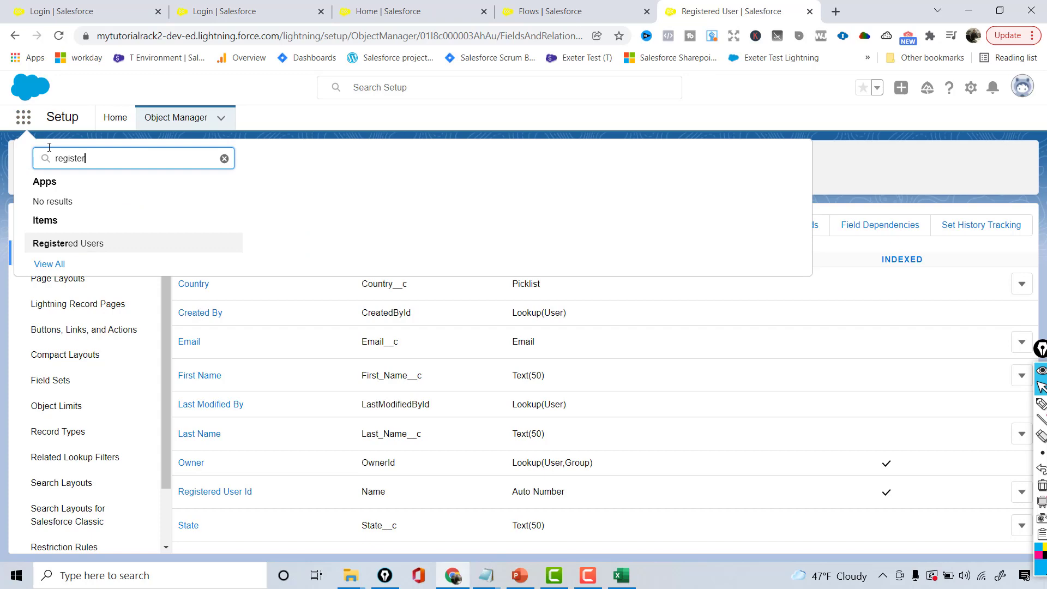
Open the Registered Users tab, start a new record, and check the Email field.
left_click(83, 242)
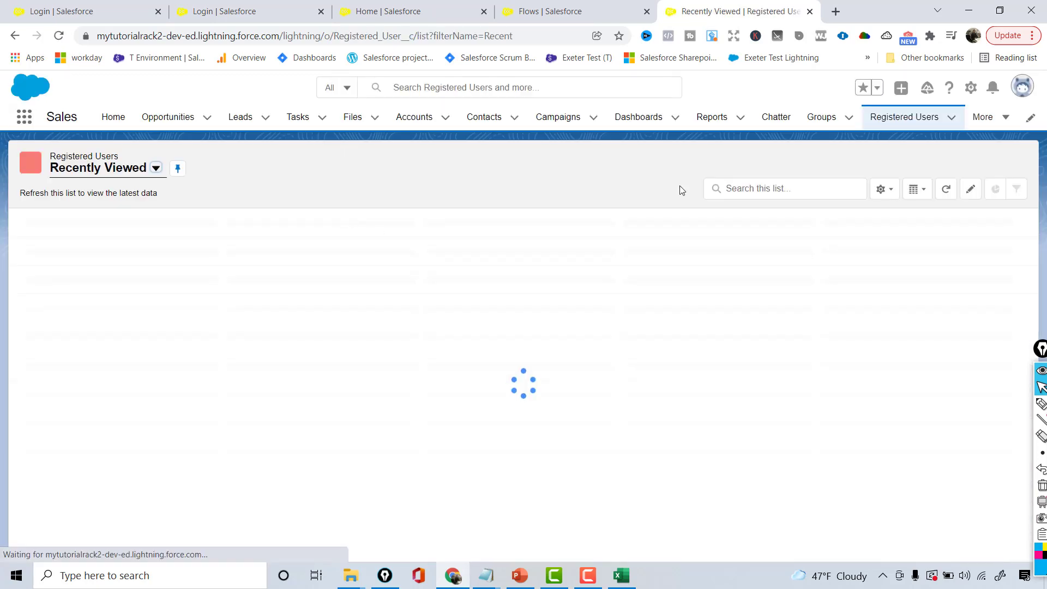
left_click(876, 163)
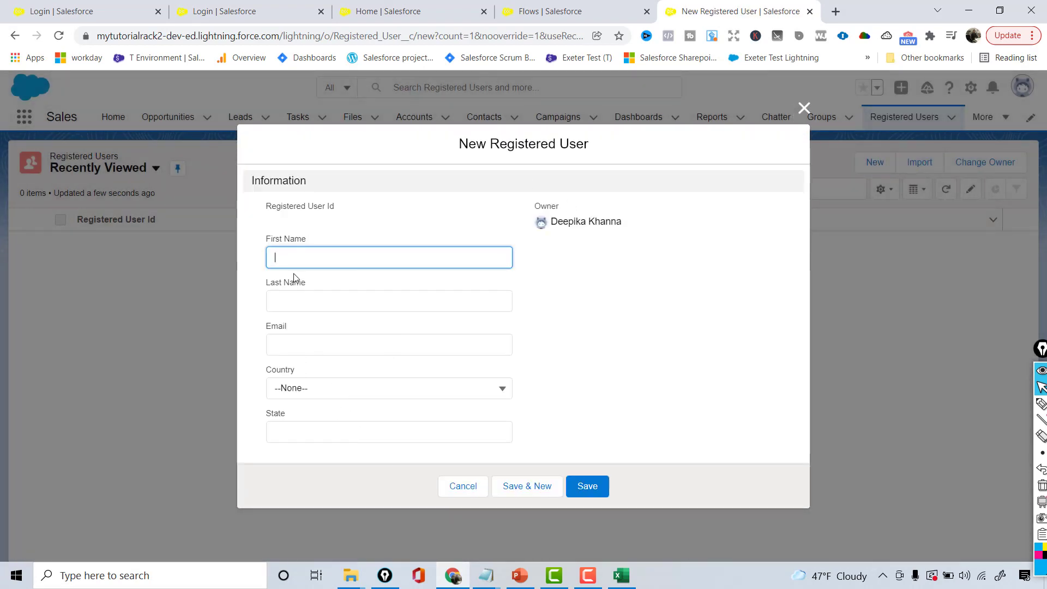
left_click(353, 344)
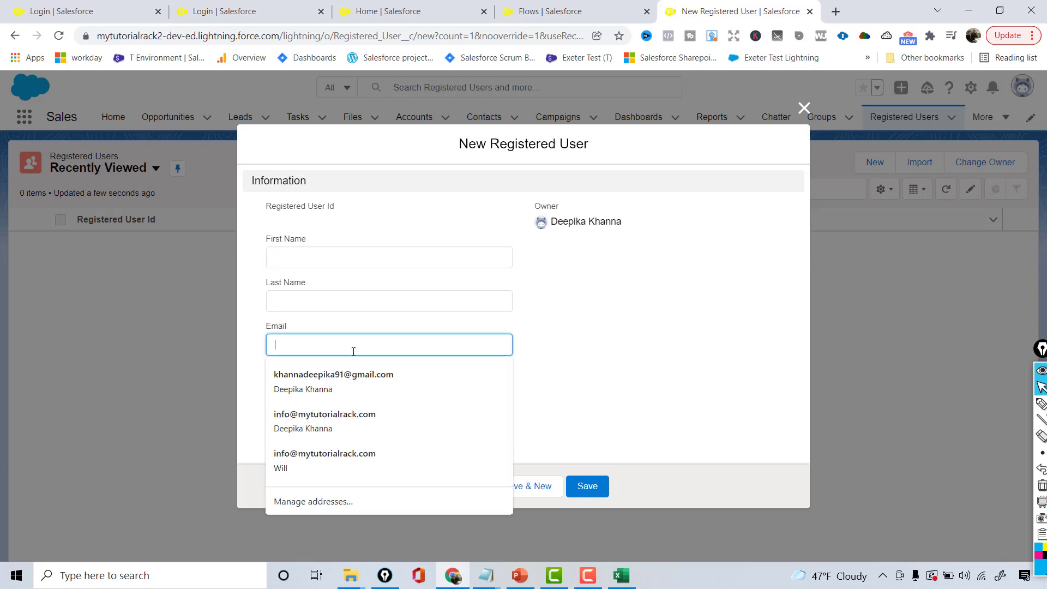
left_click(532, 368)
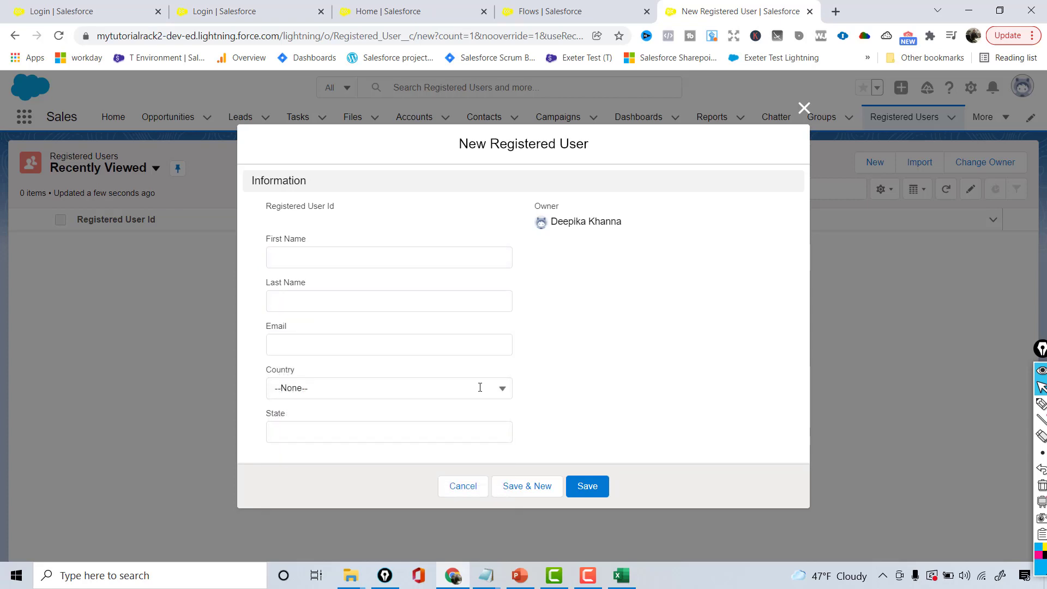
Browse the Country picklist values, including countries starting with I, without selecting one.
left_click(480, 388)
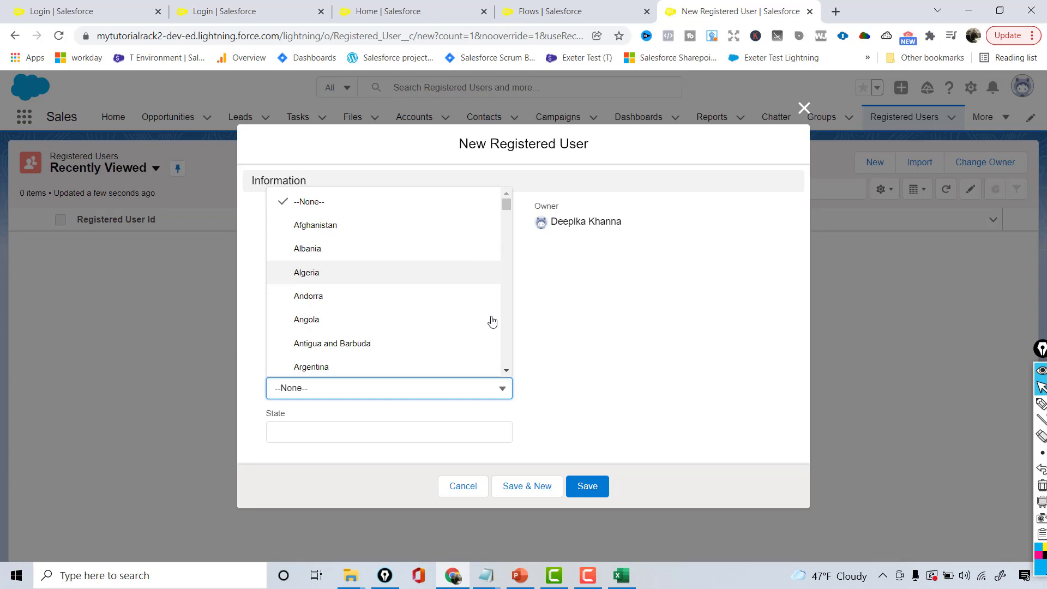
scroll(505, 371, "down", 2)
left_click(506, 381)
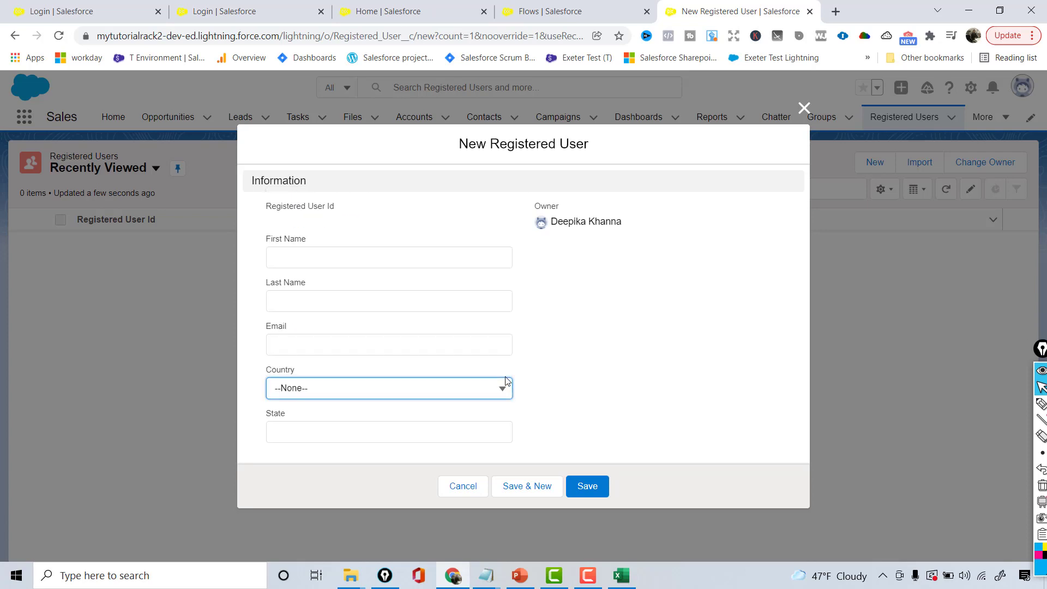
left_click(483, 380)
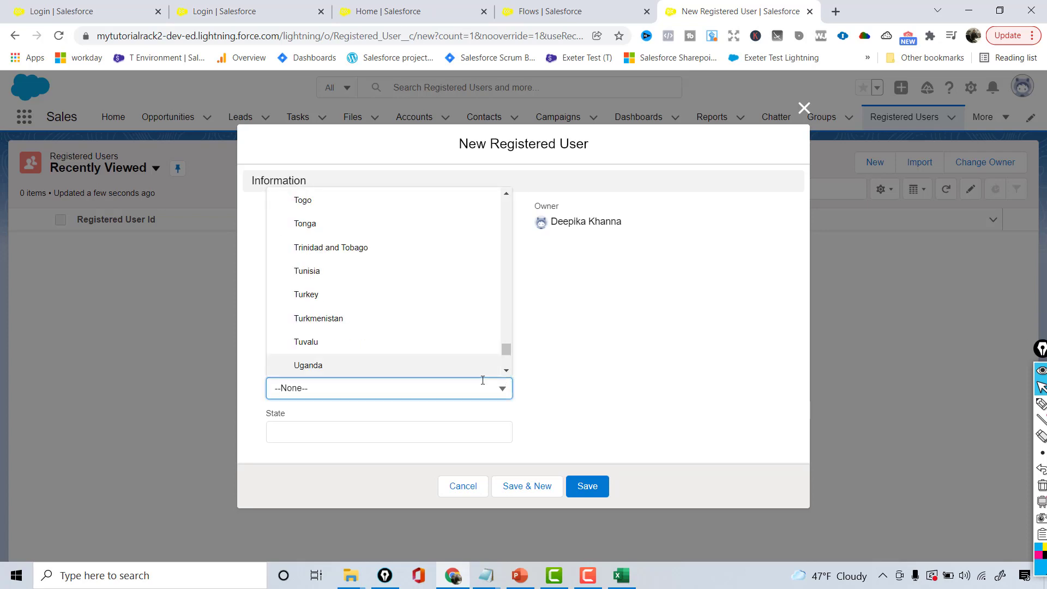
left_click_drag(508, 354, 509, 365)
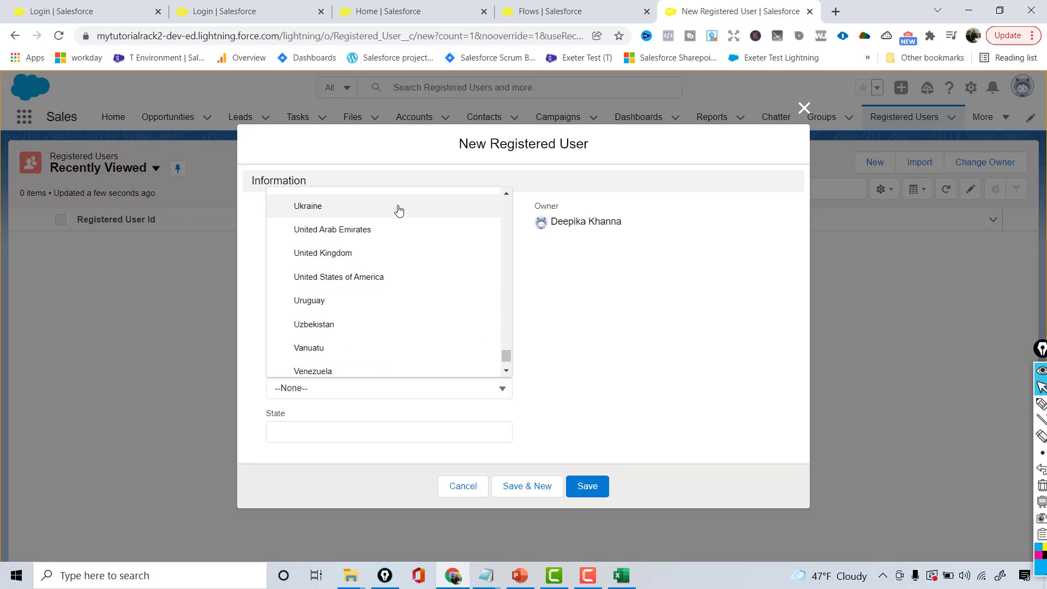
left_click(543, 349)
left_click(381, 386)
key("i")
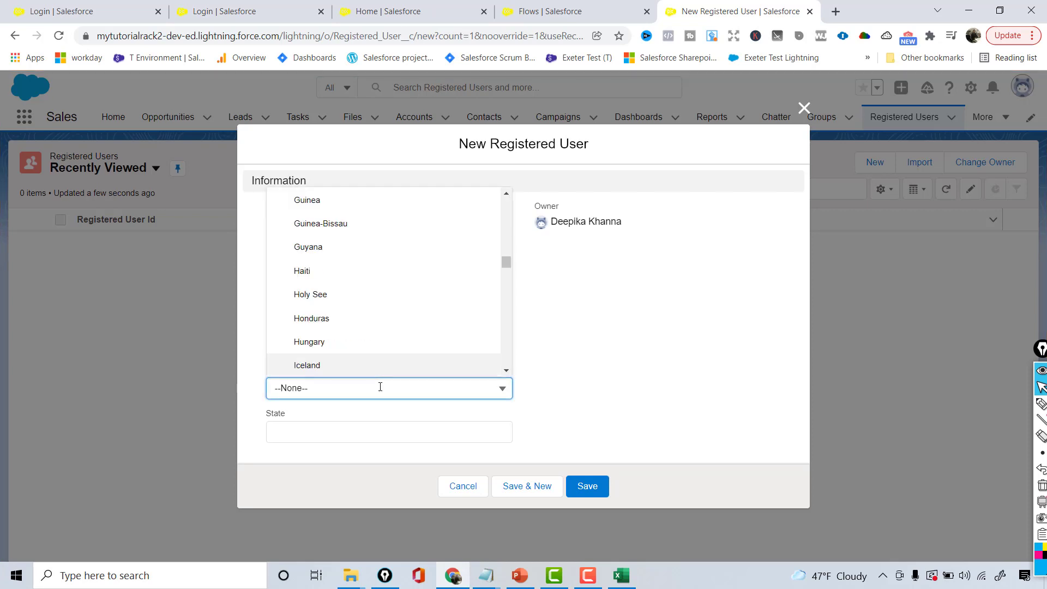
left_click(507, 373)
scroll(316, 306, "down", 1)
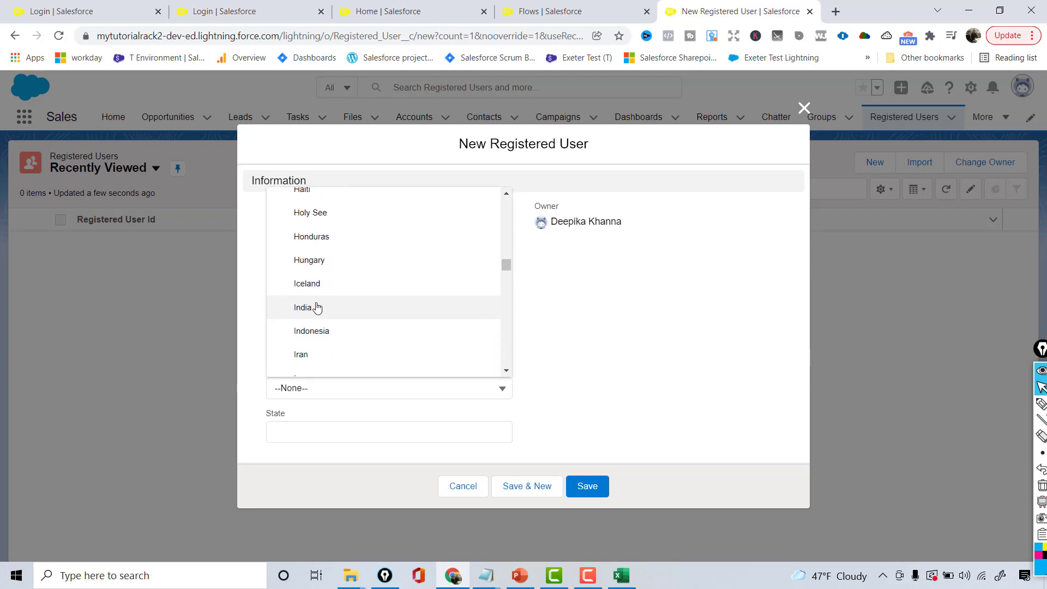
left_click(603, 306)
Check the State field, cancel the new Registered User record, and bring the slide show forward.
left_click(303, 429)
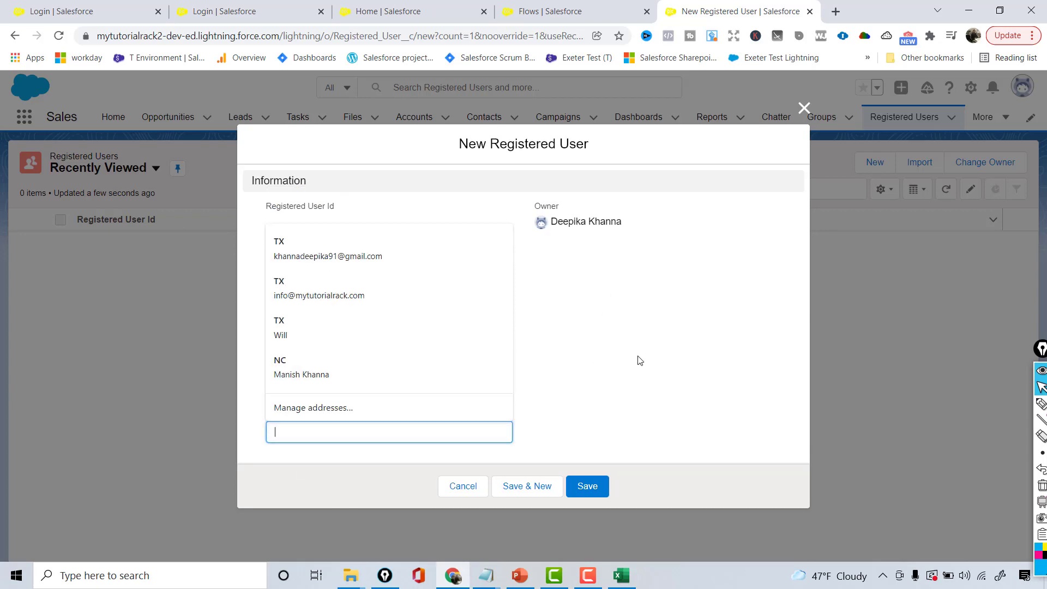
left_click(804, 108)
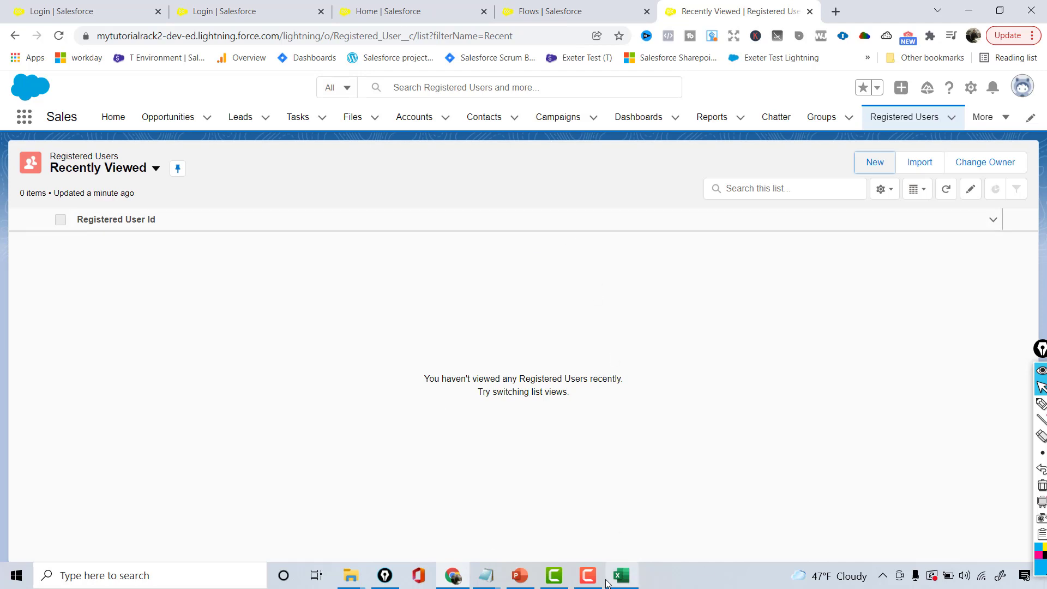
left_click(517, 578)
Go back to slide 9, Flow Requirement, showing the target form.
key("Left")
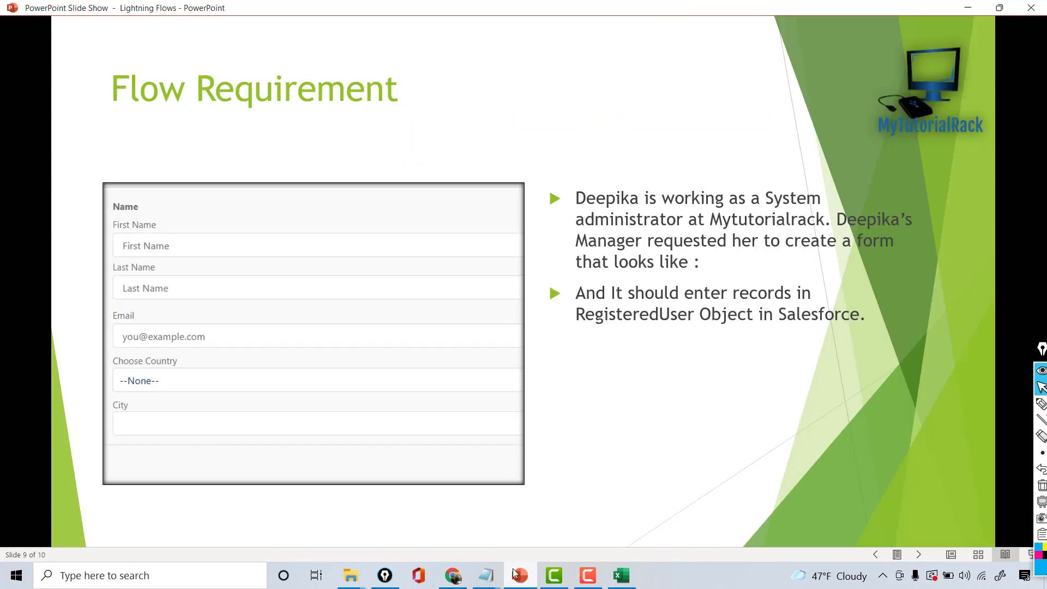